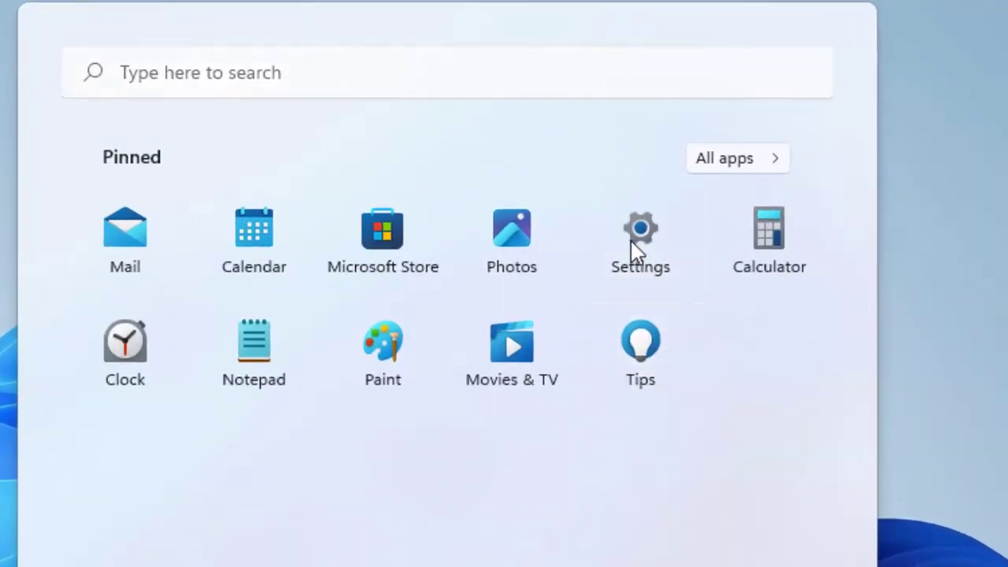
Start the Playing Audio troubleshooter under System > Troubleshoot > Other troubleshooters, then cancel it.
key(Escape)
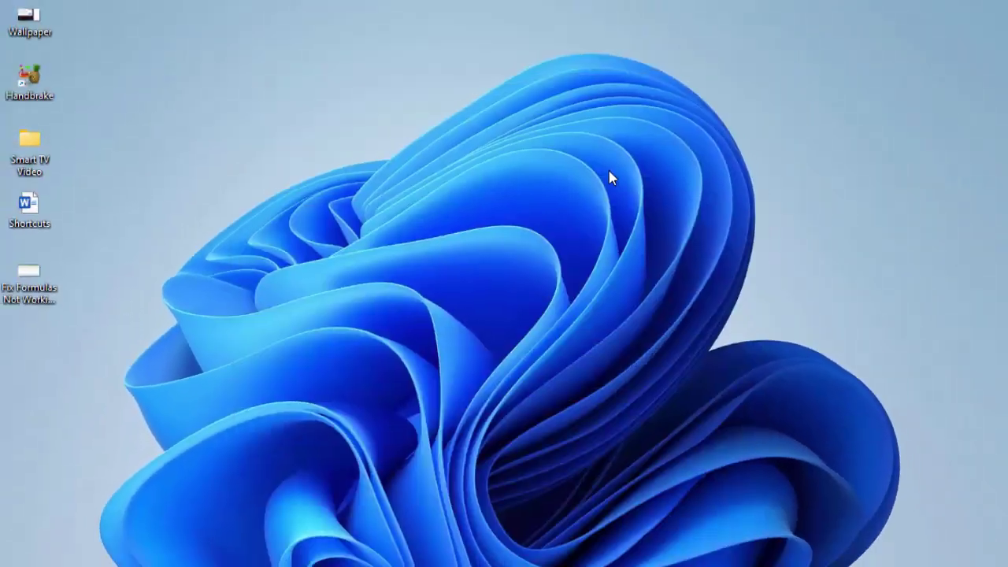
key(super+i)
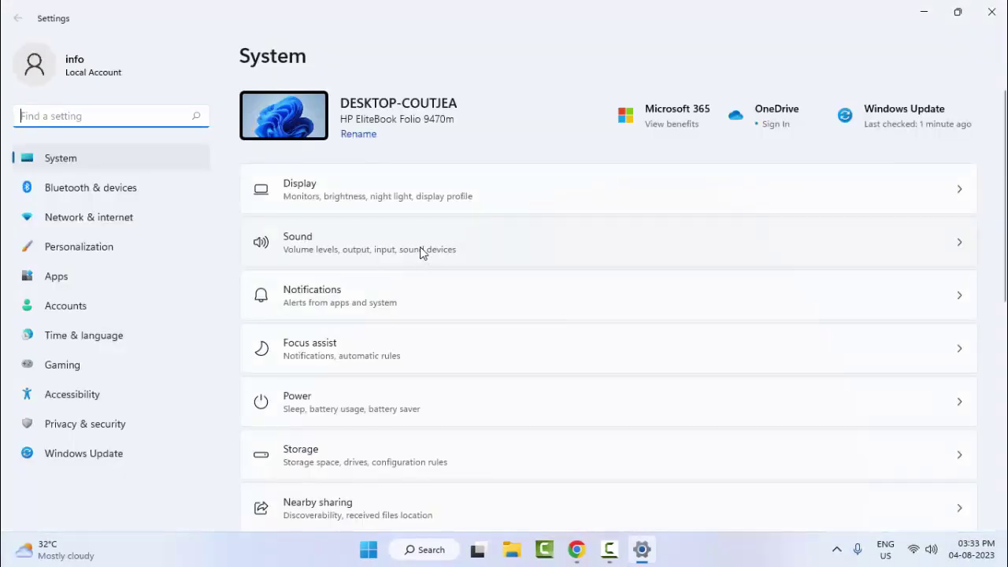
scroll(423, 252, down, 5)
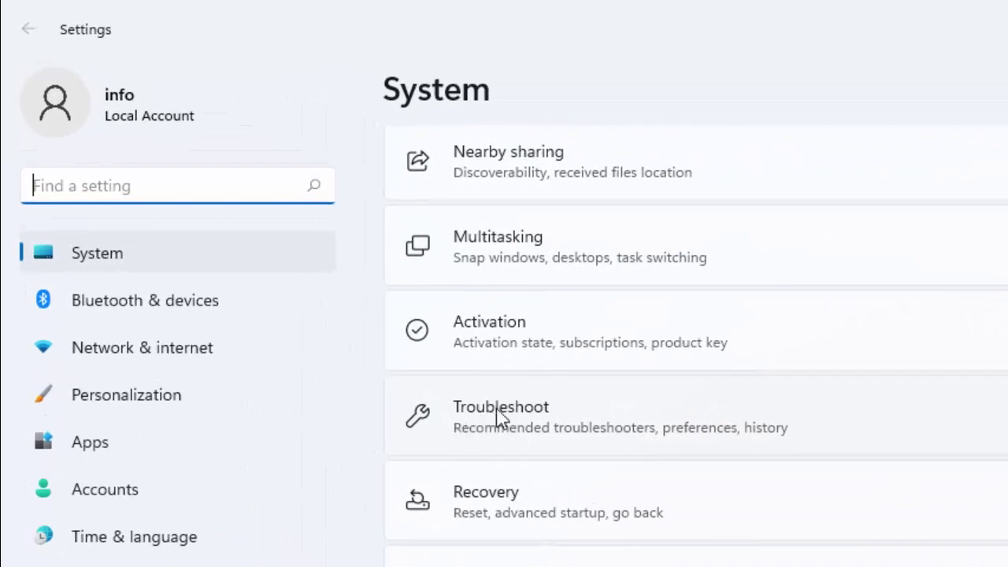
click(549, 432)
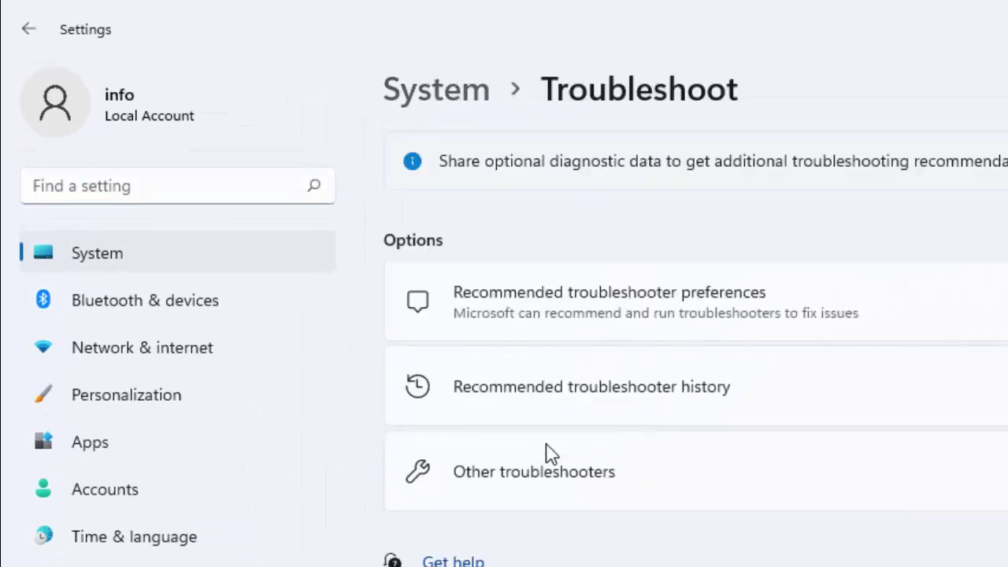
click(546, 489)
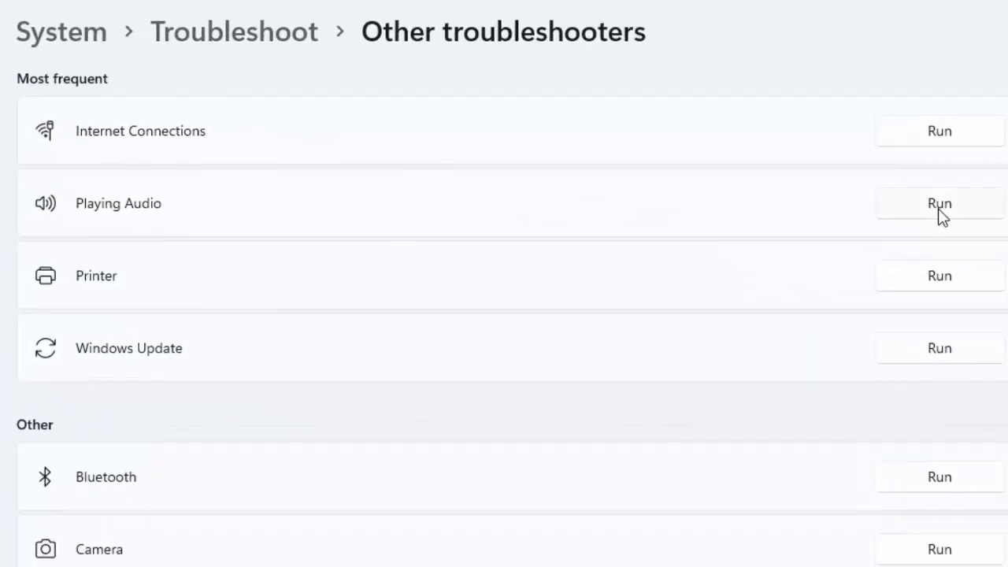
click(939, 210)
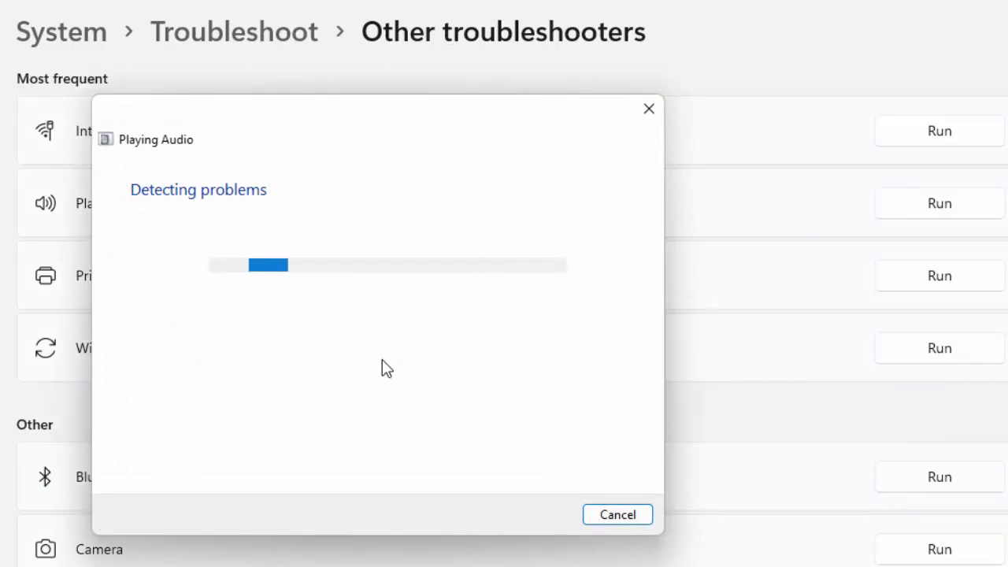
click(607, 518)
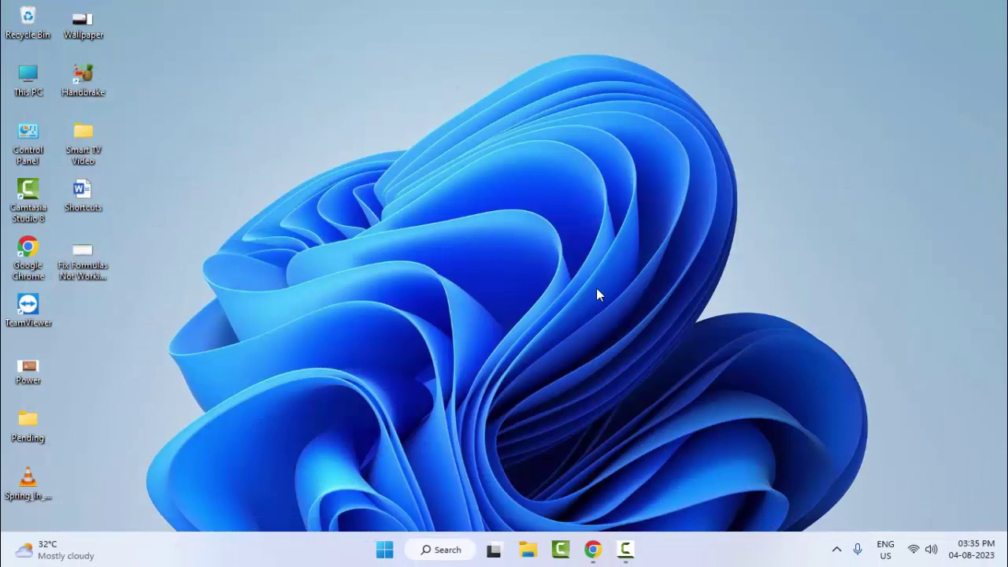
End the Windows Audio Device Graph Isolation process from Task Manager's process list.
right_click(384, 549)
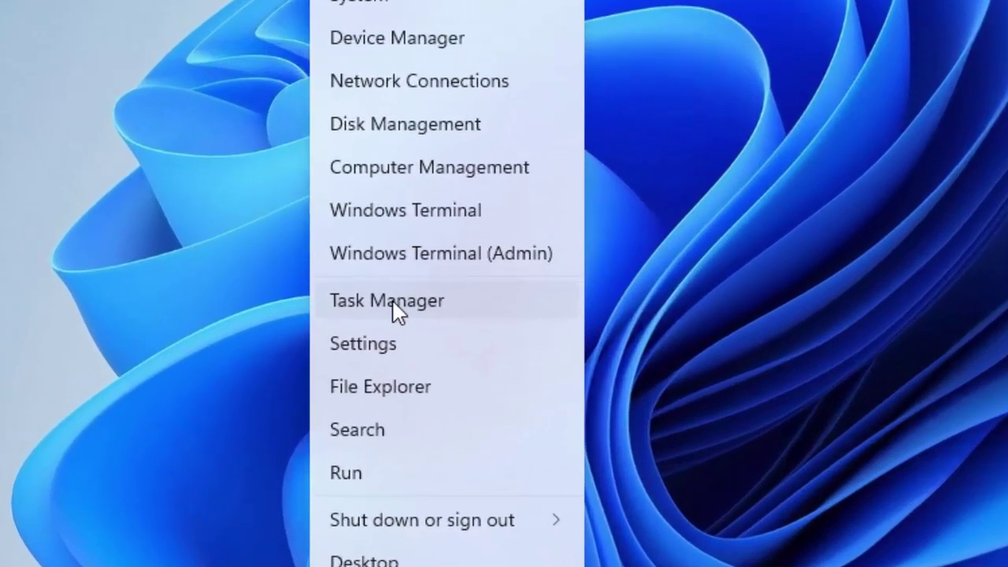
click(393, 303)
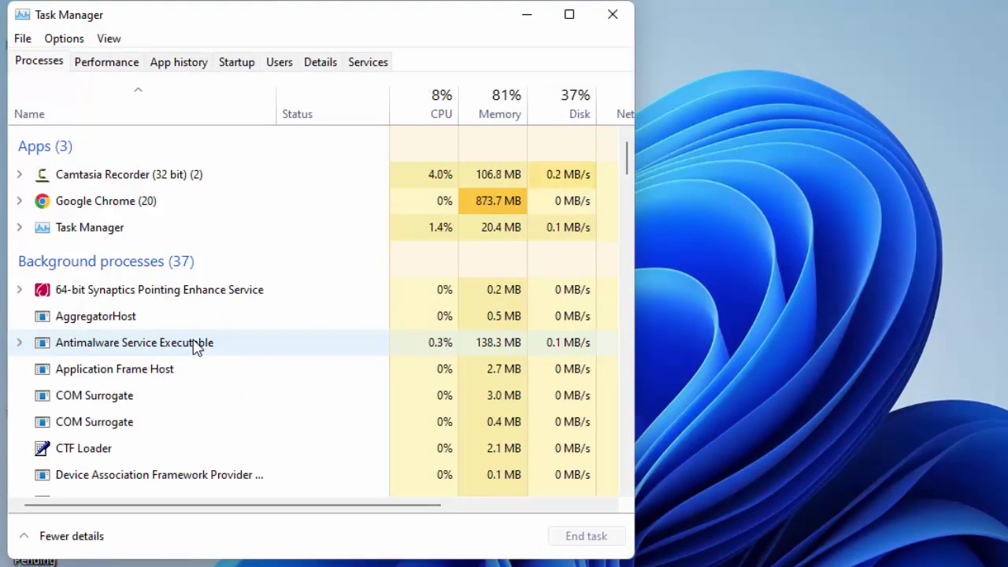
click(197, 349)
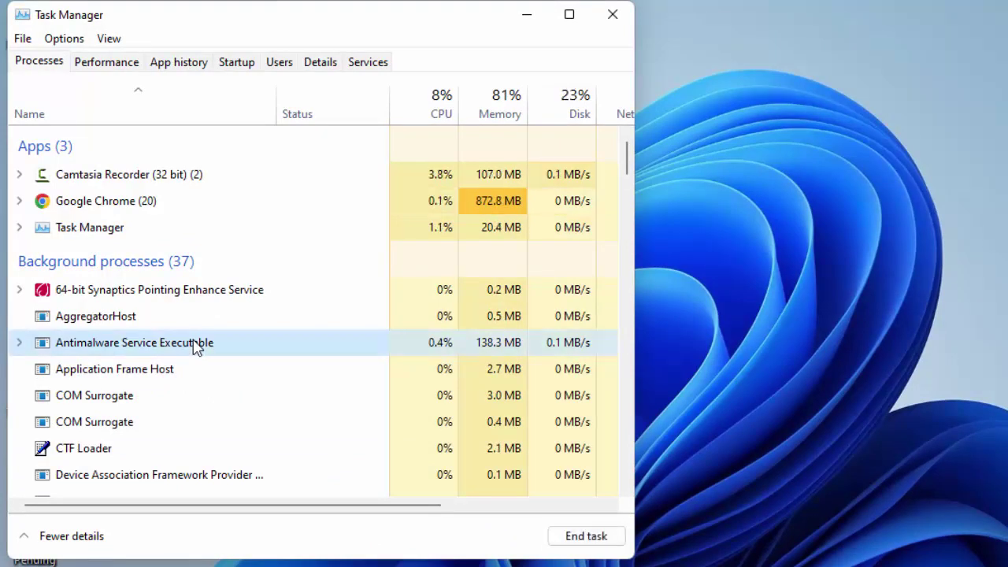
key(w)
key(i)
key(n)
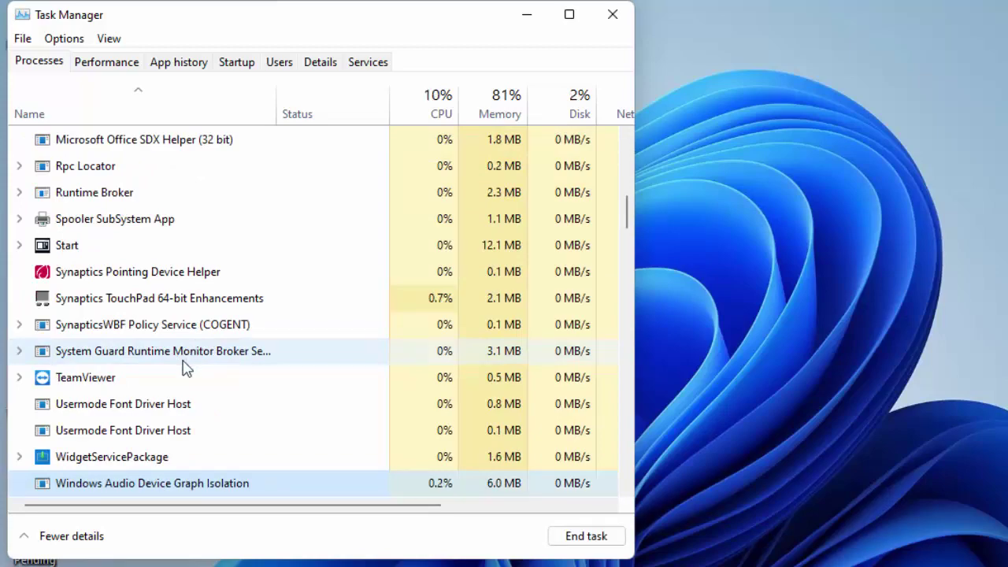
scroll(185, 393, down, 1)
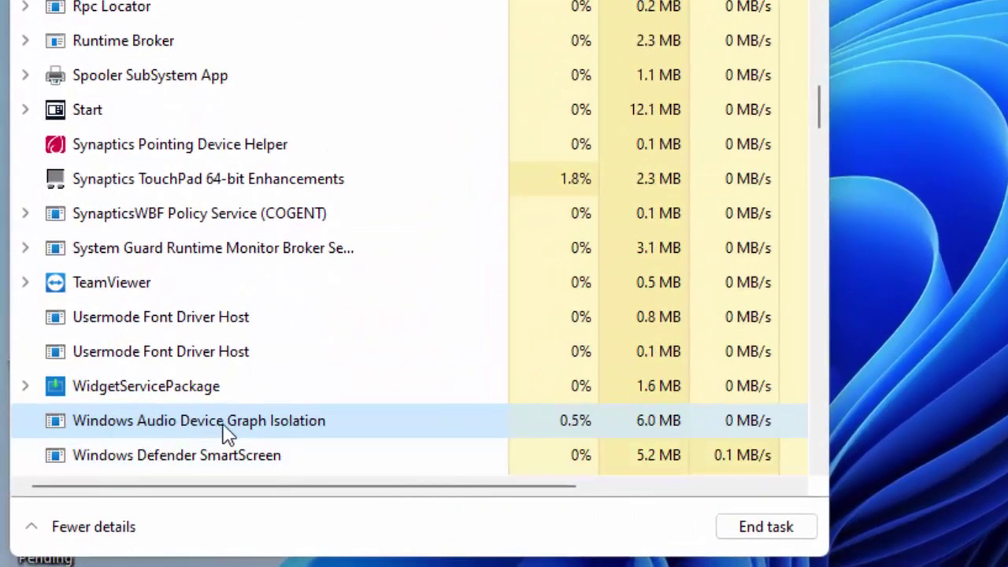
right_click(246, 433)
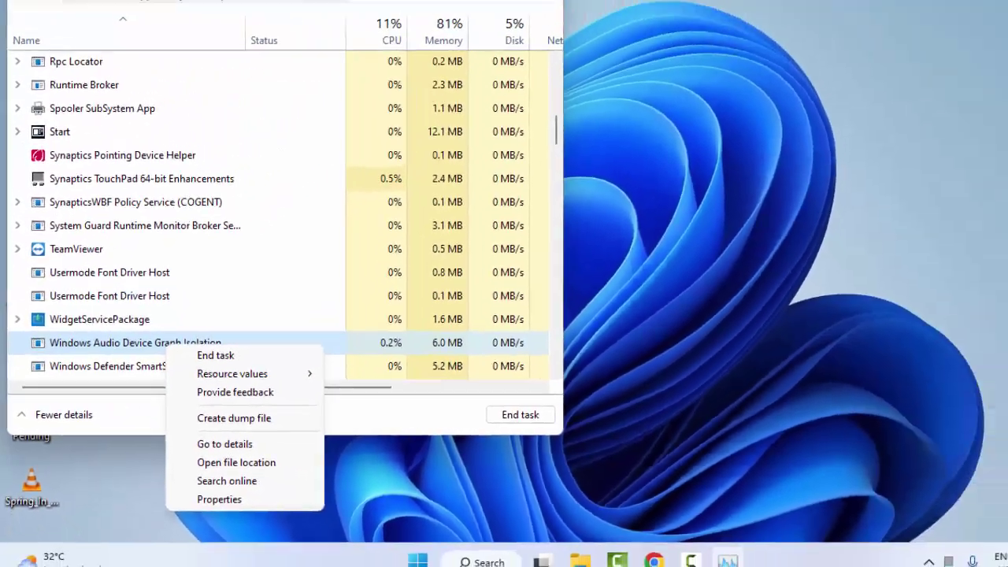
click(479, 11)
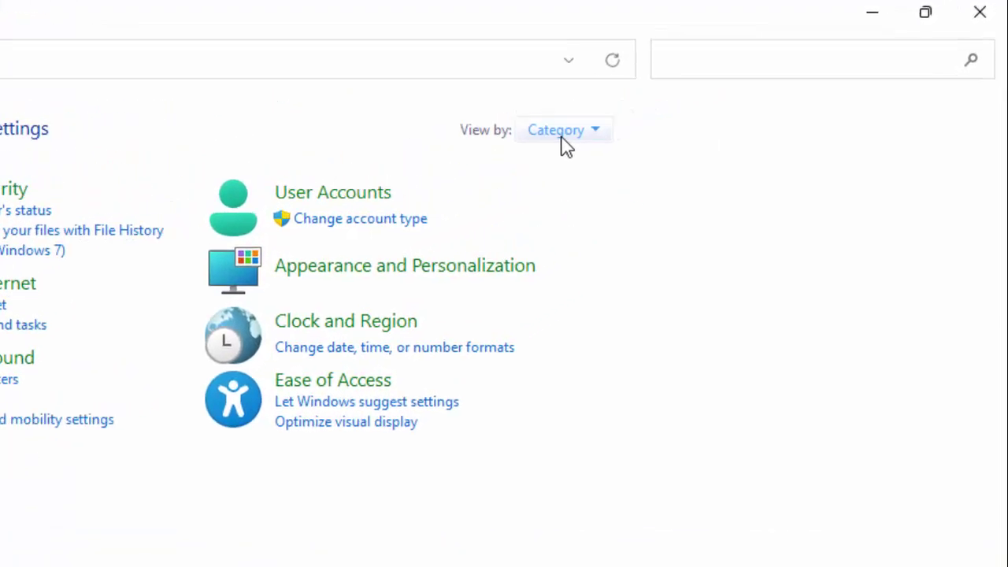
click(729, 81)
click(510, 184)
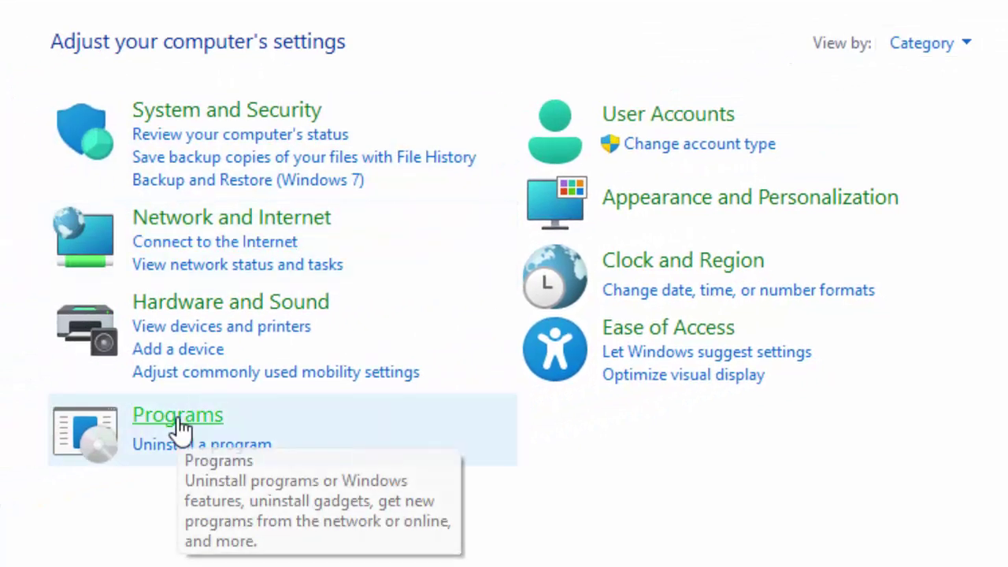
click(179, 425)
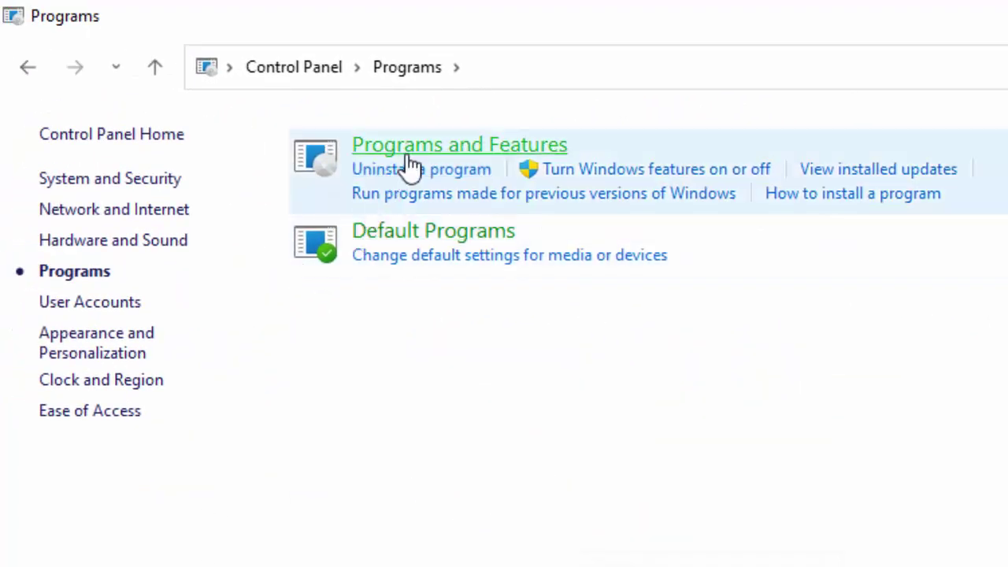
click(479, 158)
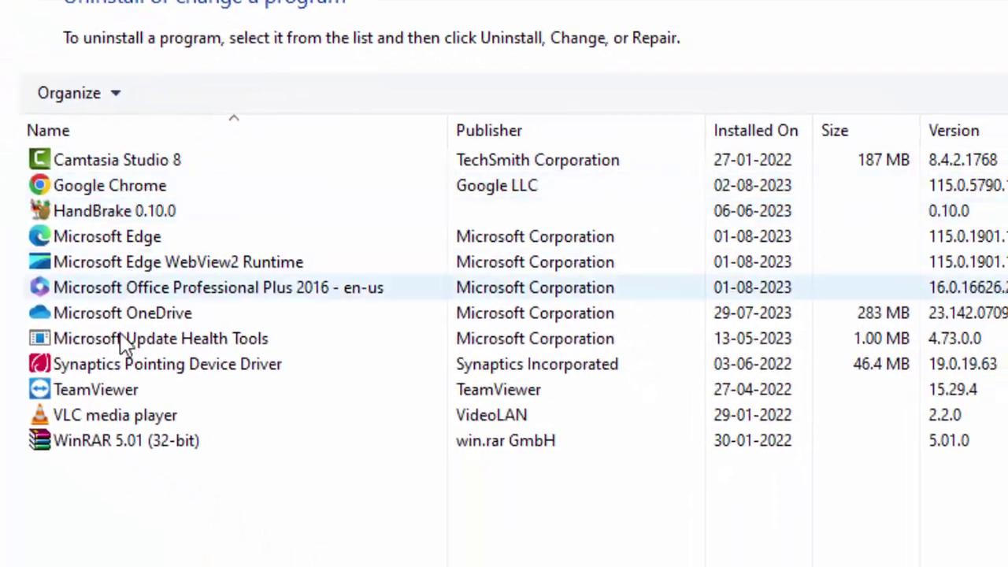
click(110, 287)
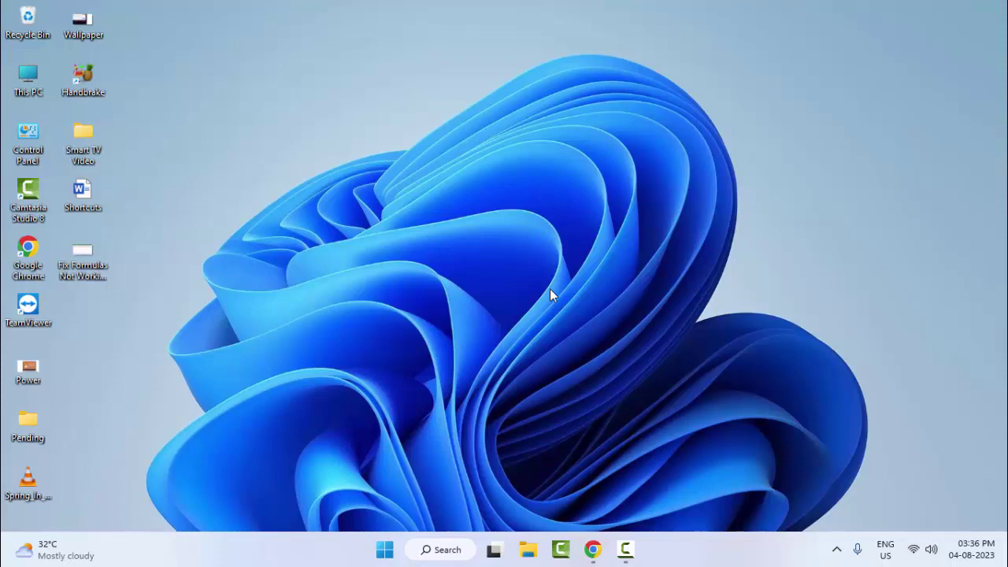
Open the Sound playback devices via Control Panel's Category view > Hardware and Sound.
double_click(31, 138)
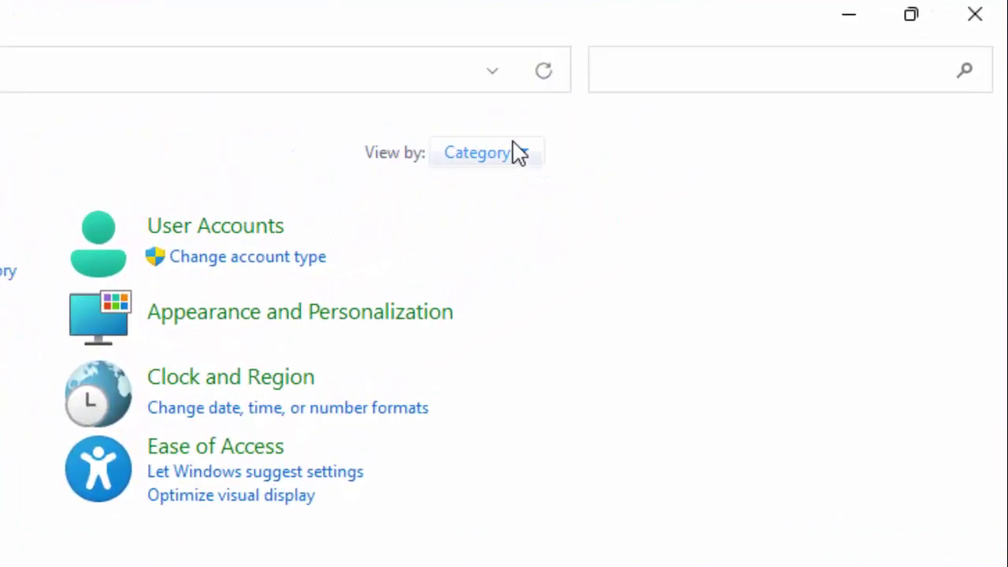
click(514, 153)
click(505, 195)
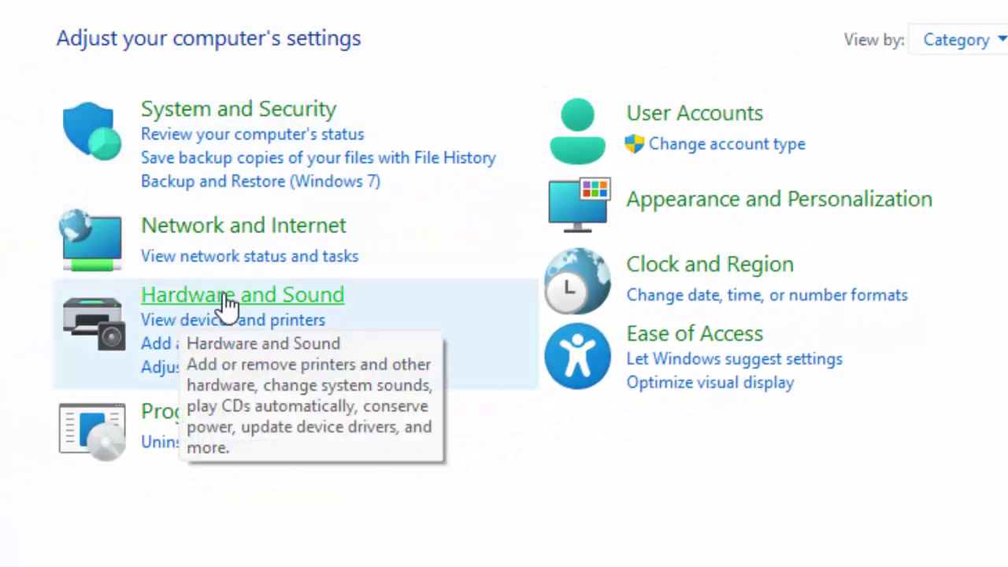
click(226, 299)
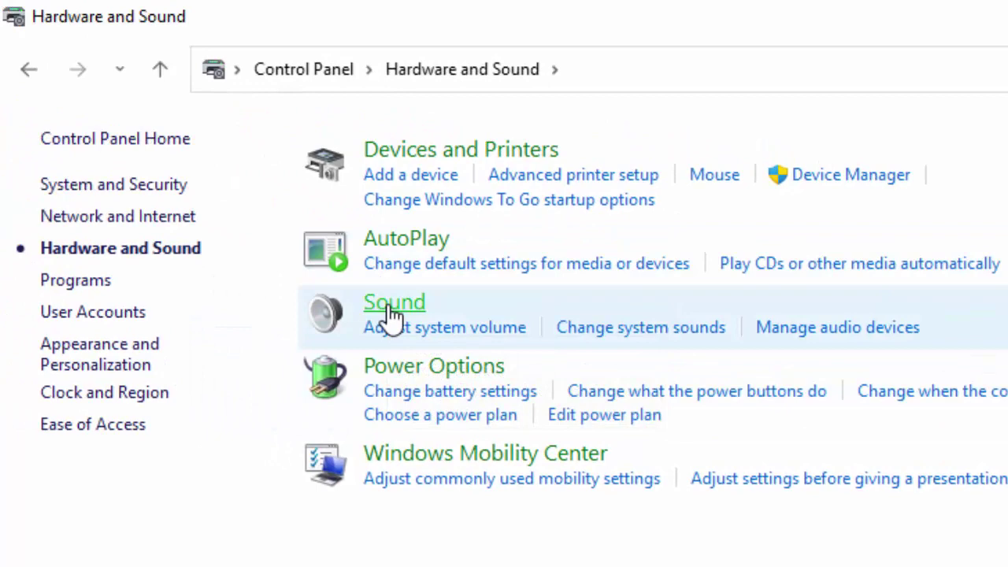
click(391, 313)
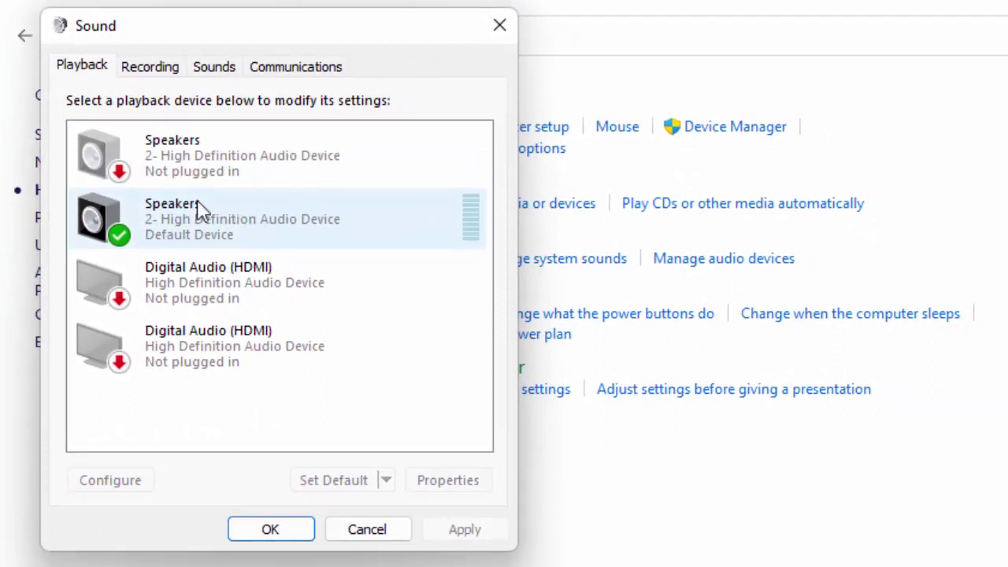
Review the default Speakers' Advanced format settings, then cancel the Properties window.
right_click(211, 227)
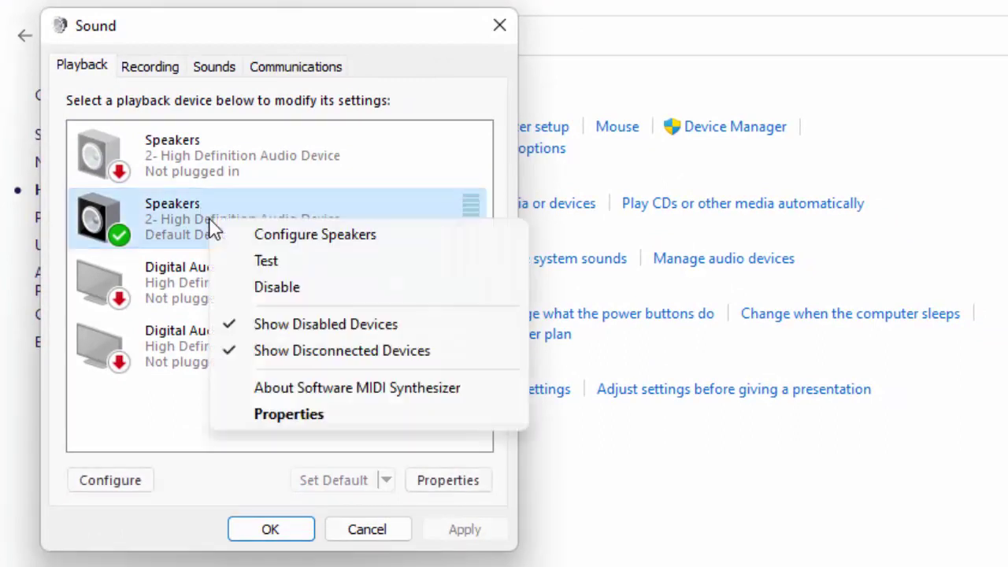
click(304, 416)
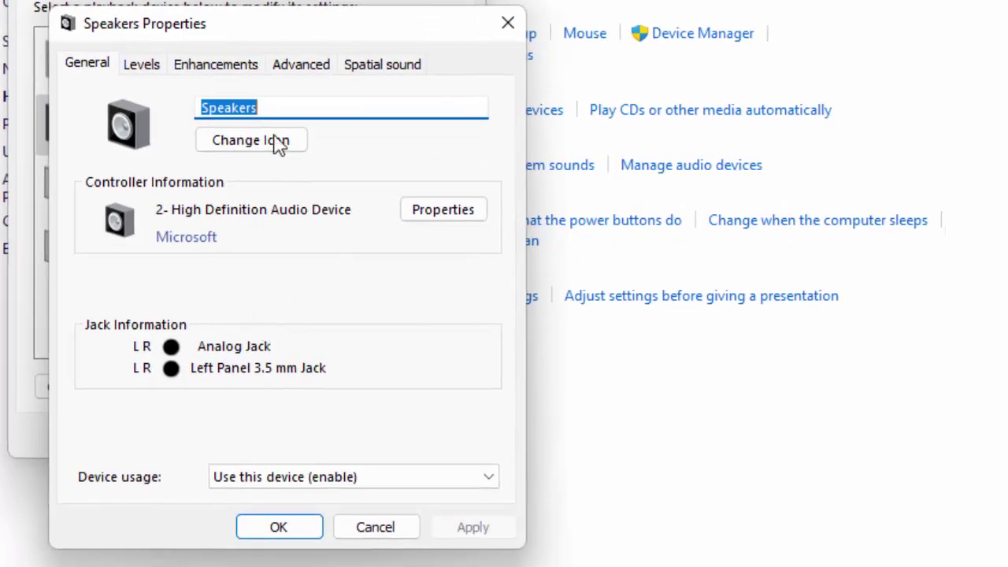
click(301, 67)
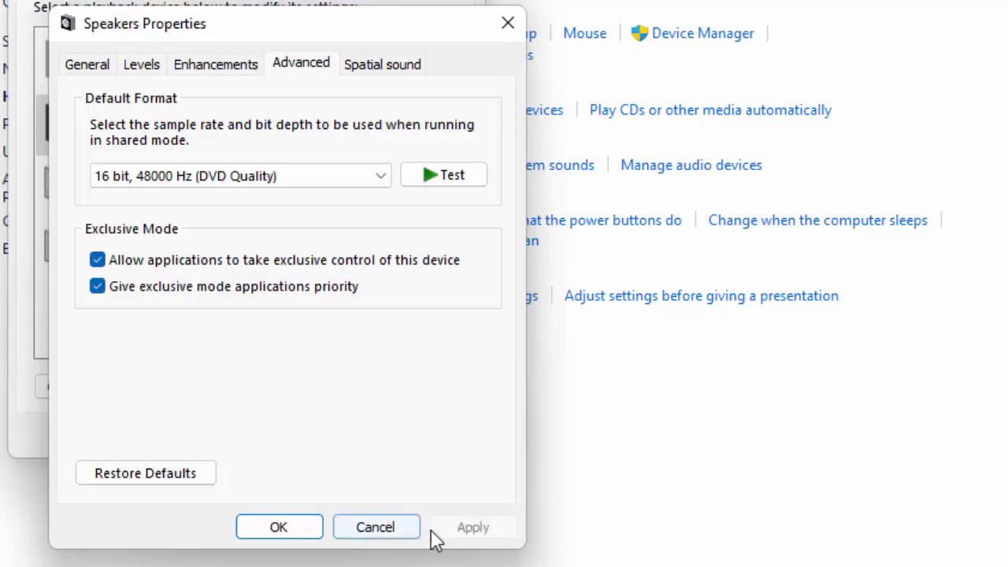
click(369, 526)
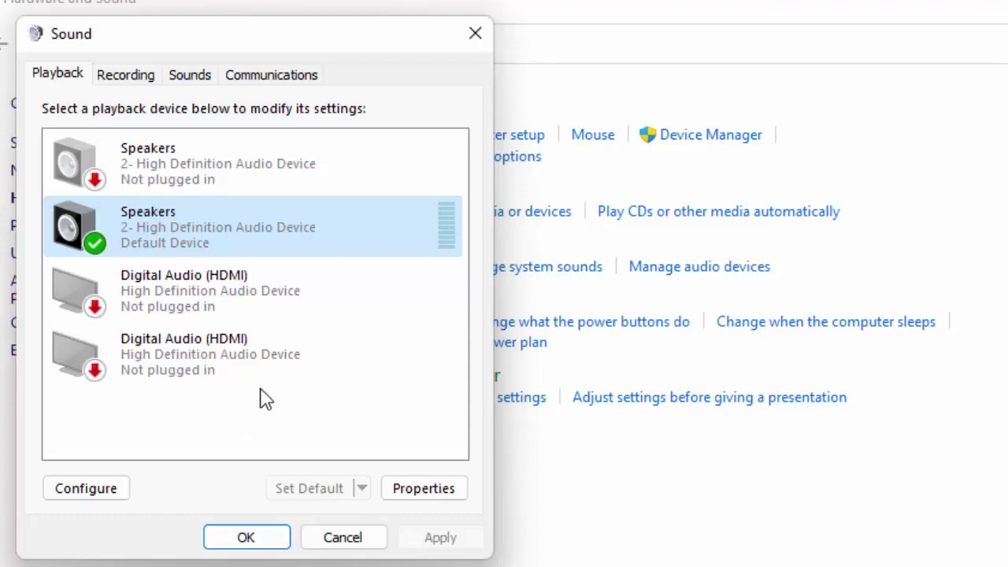
Toggle the Speakers' 'Allow applications to take exclusive control' off and on, then cancel both dialogs.
right_click(152, 221)
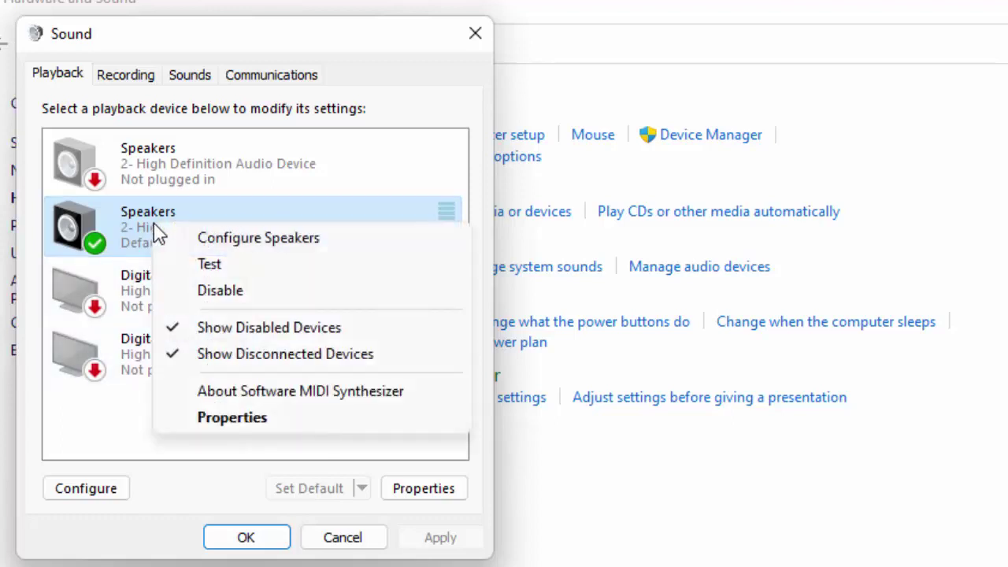
click(232, 418)
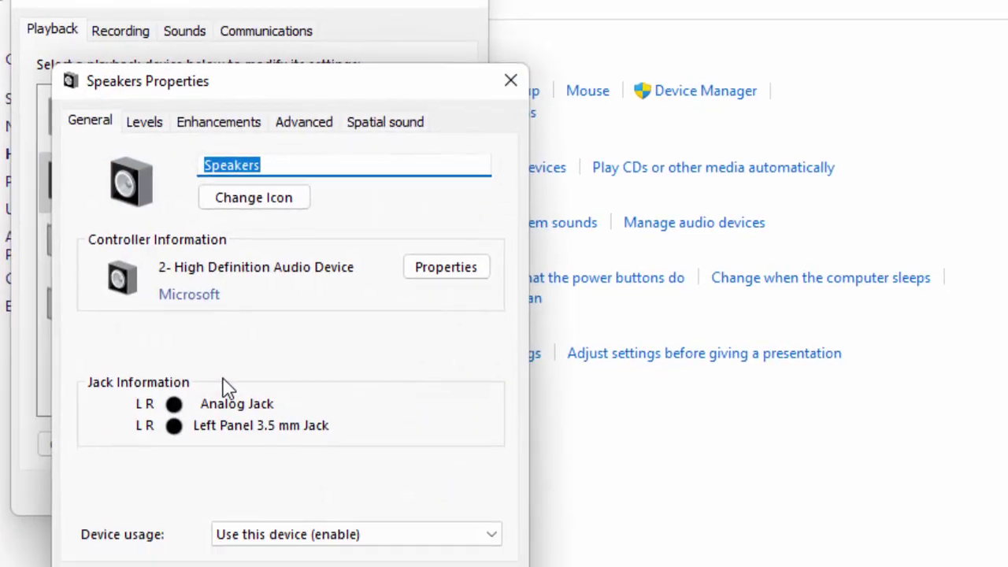
click(298, 70)
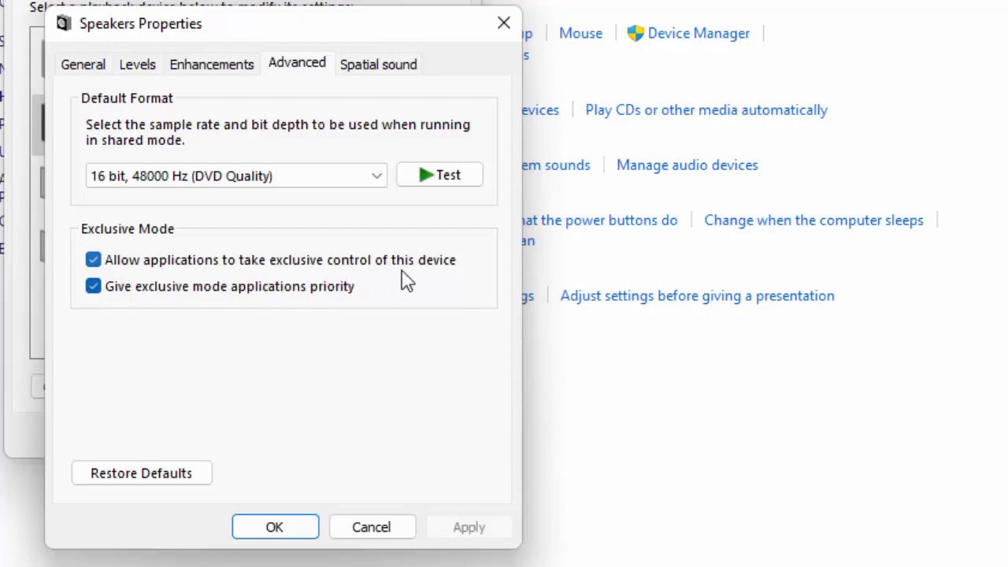
click(93, 261)
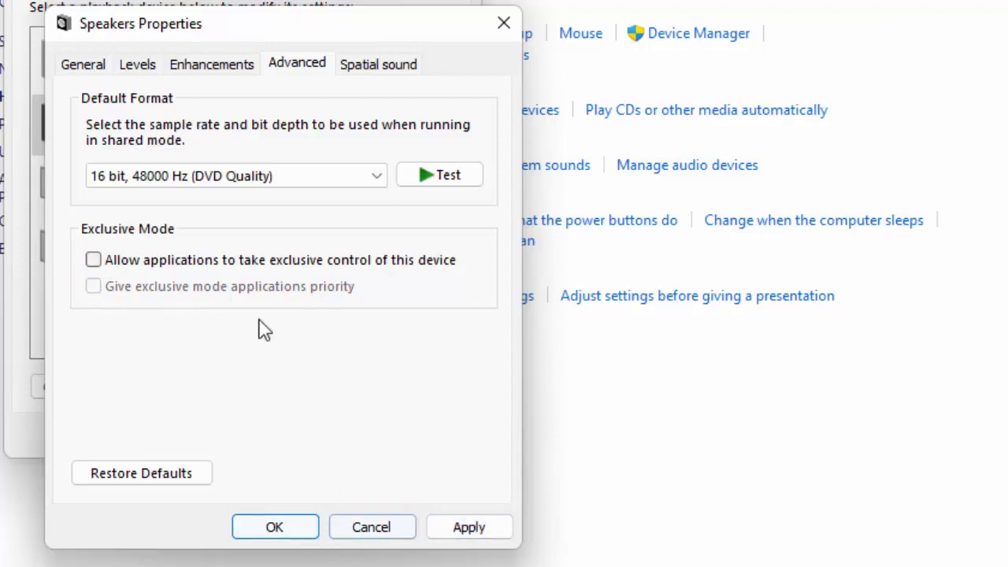
click(140, 261)
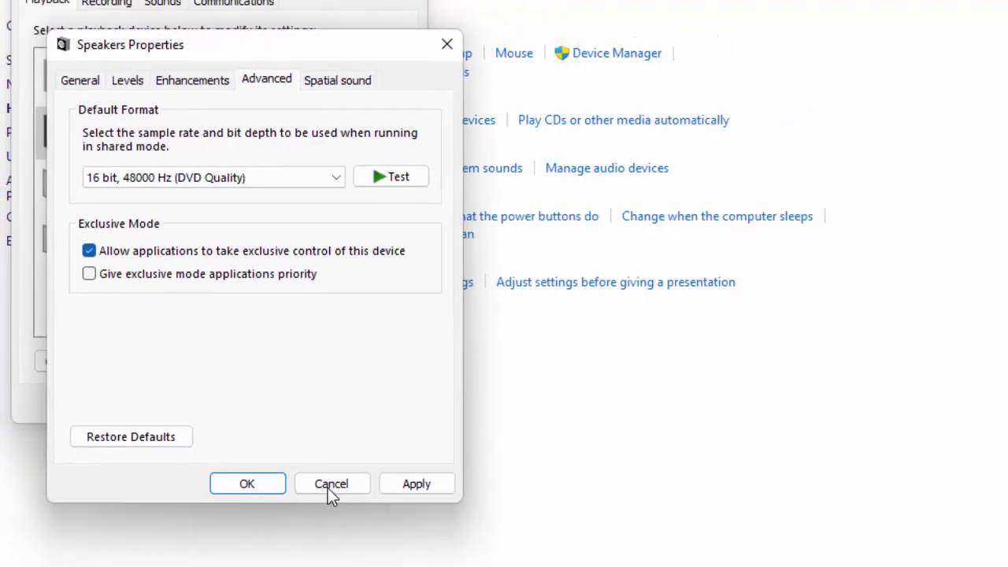
click(330, 486)
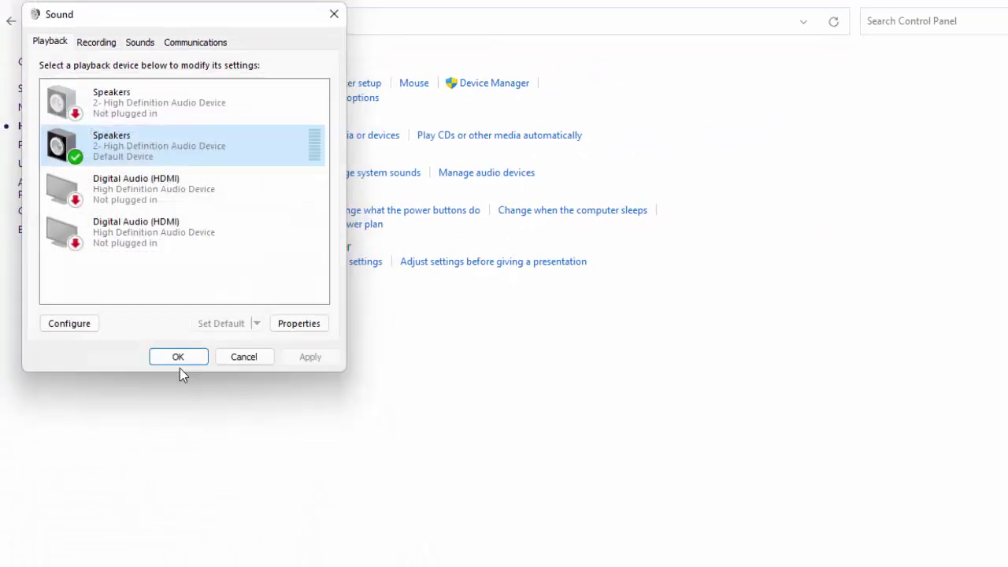
click(225, 344)
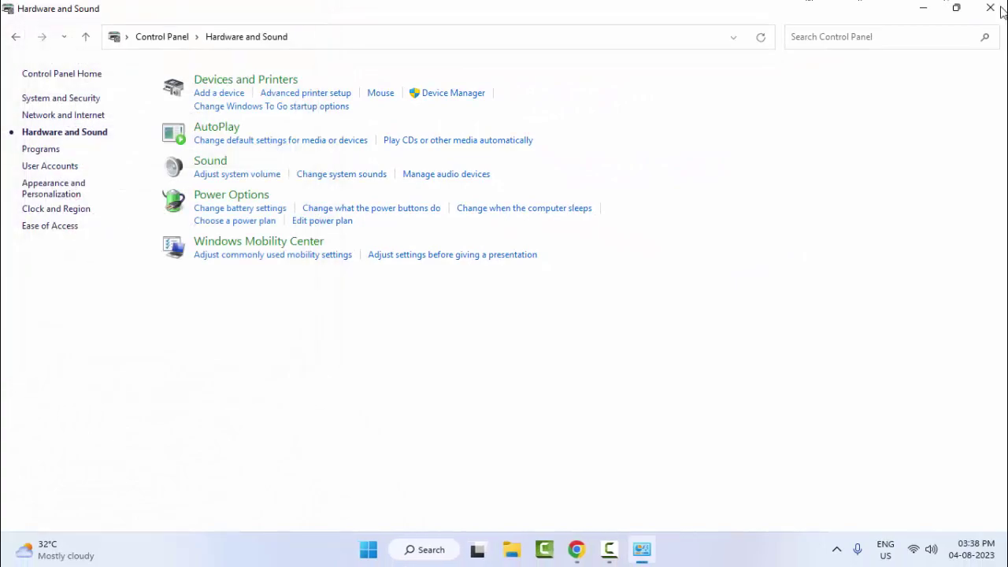
click(1002, 8)
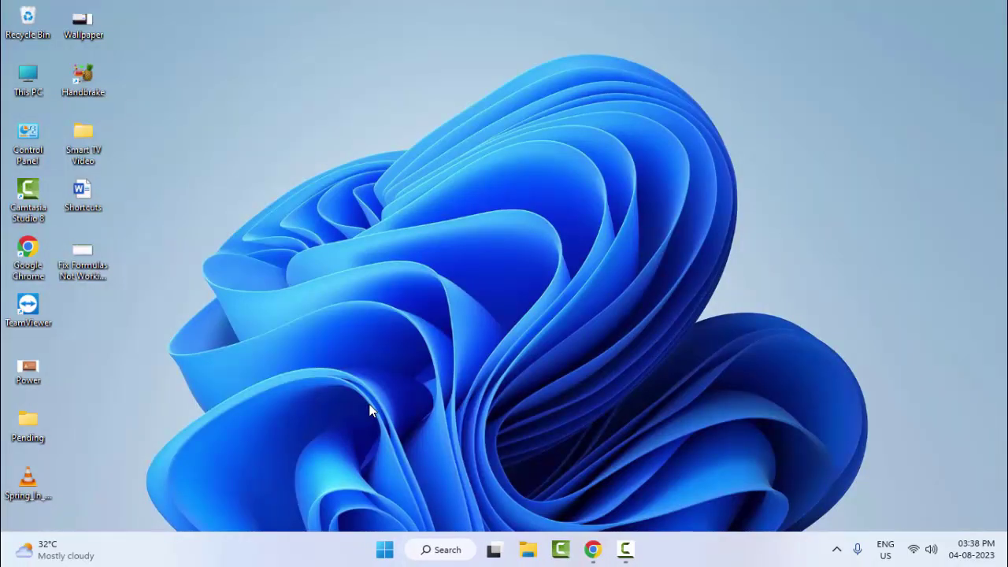
double_click(27, 133)
click(470, 163)
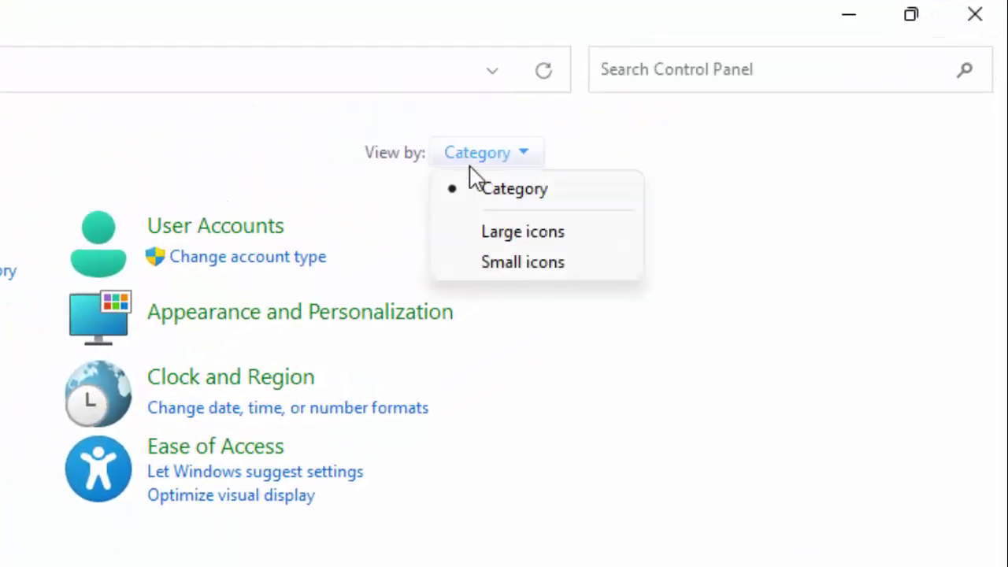
click(493, 197)
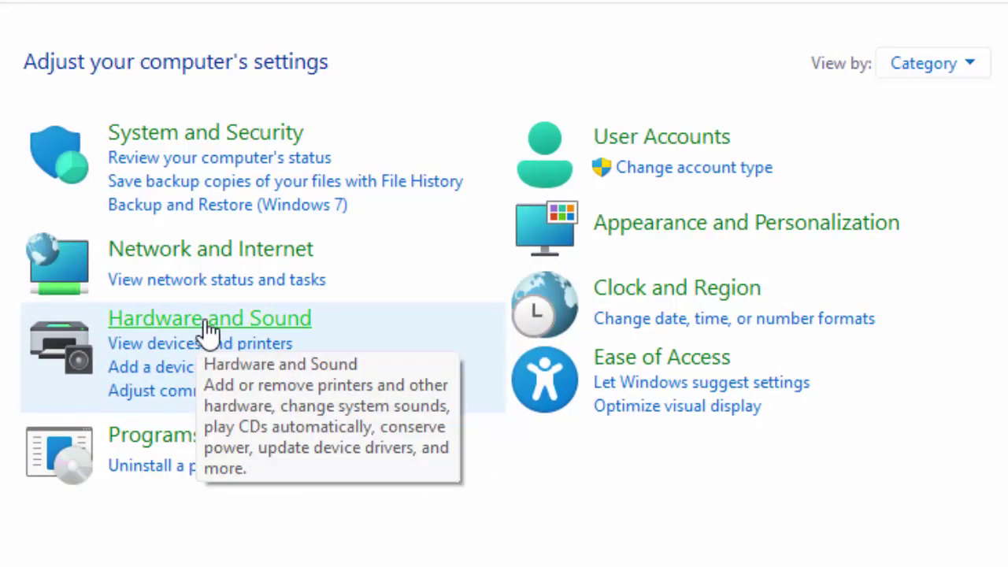
click(209, 329)
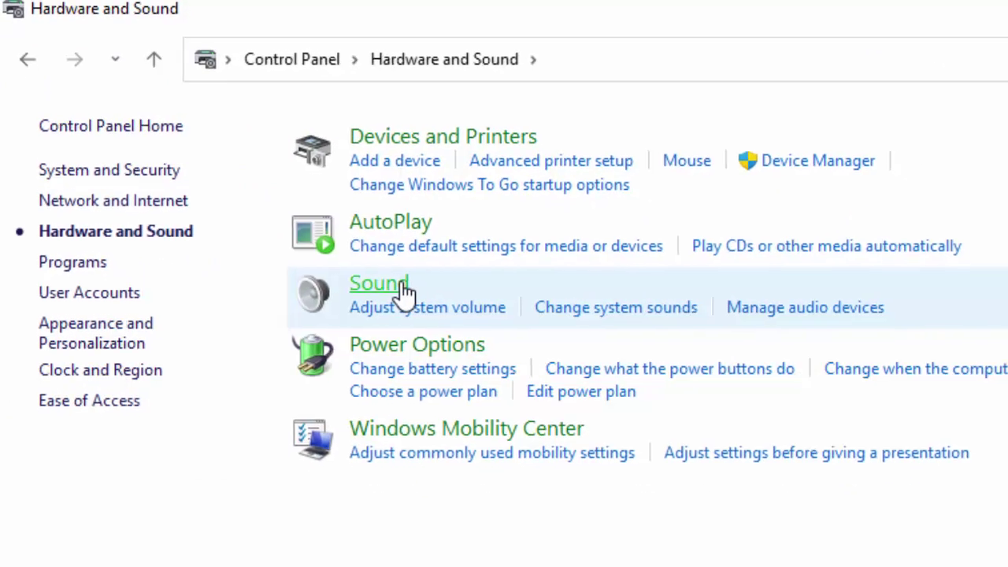
click(422, 311)
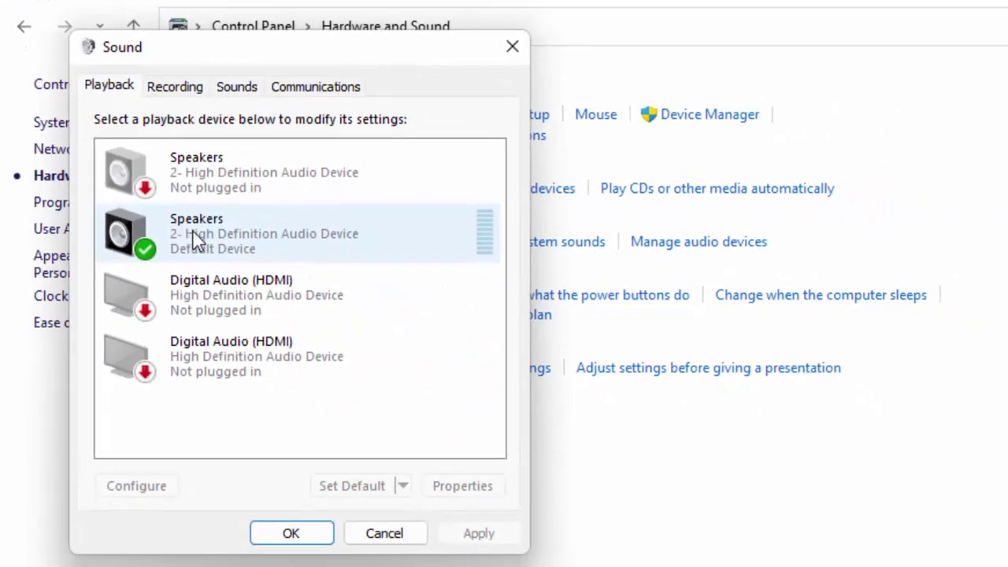
double_click(192, 229)
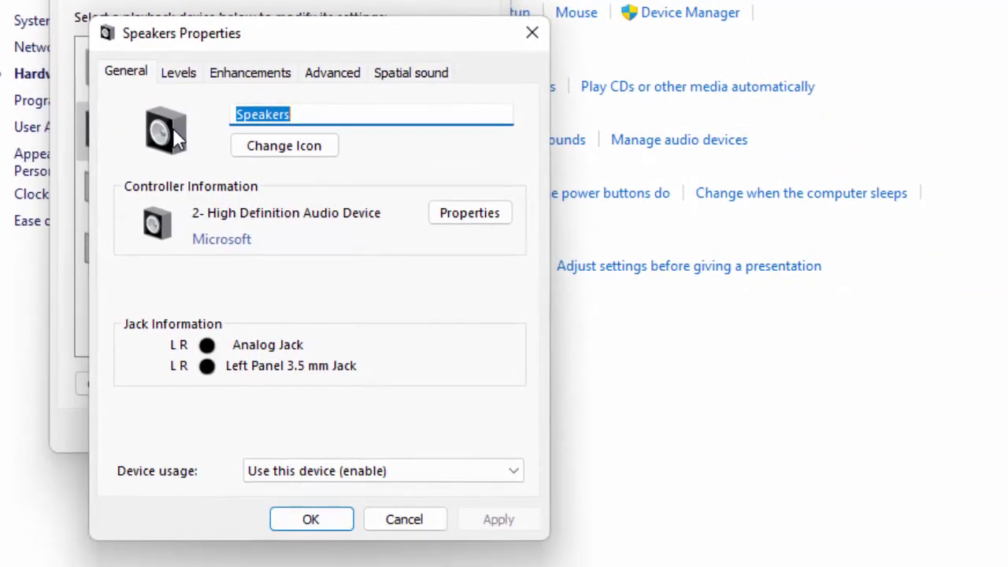
click(344, 84)
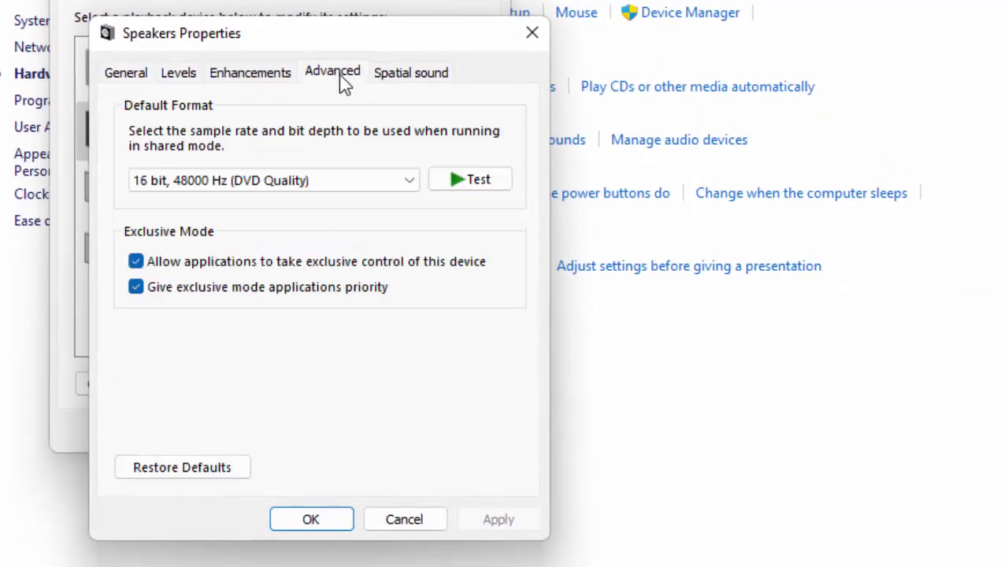
click(367, 196)
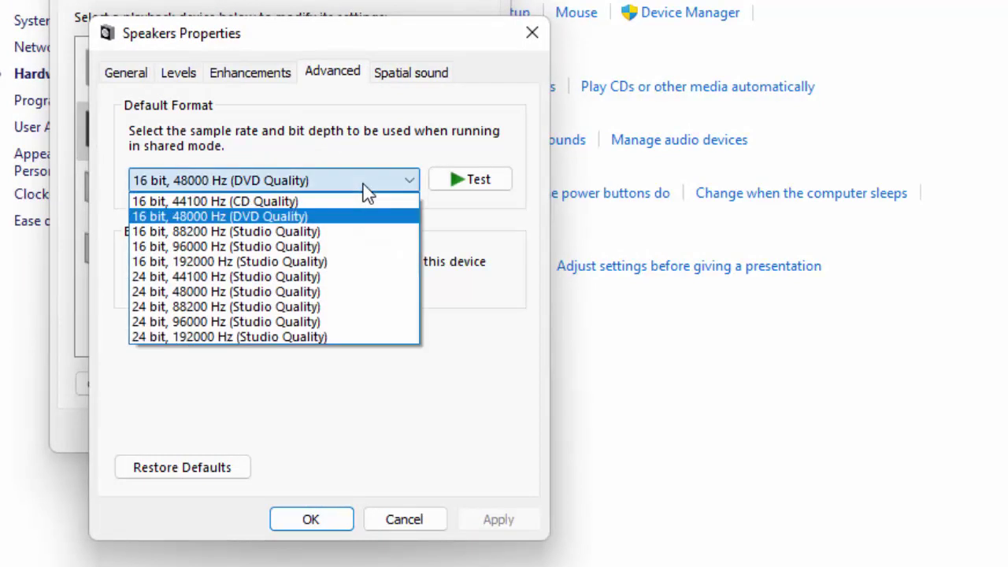
click(255, 219)
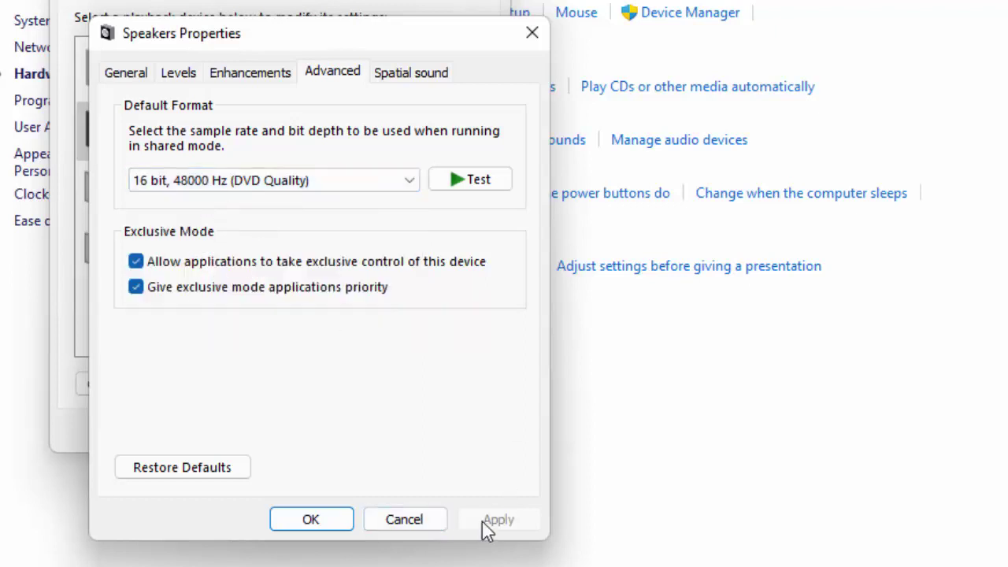
click(401, 523)
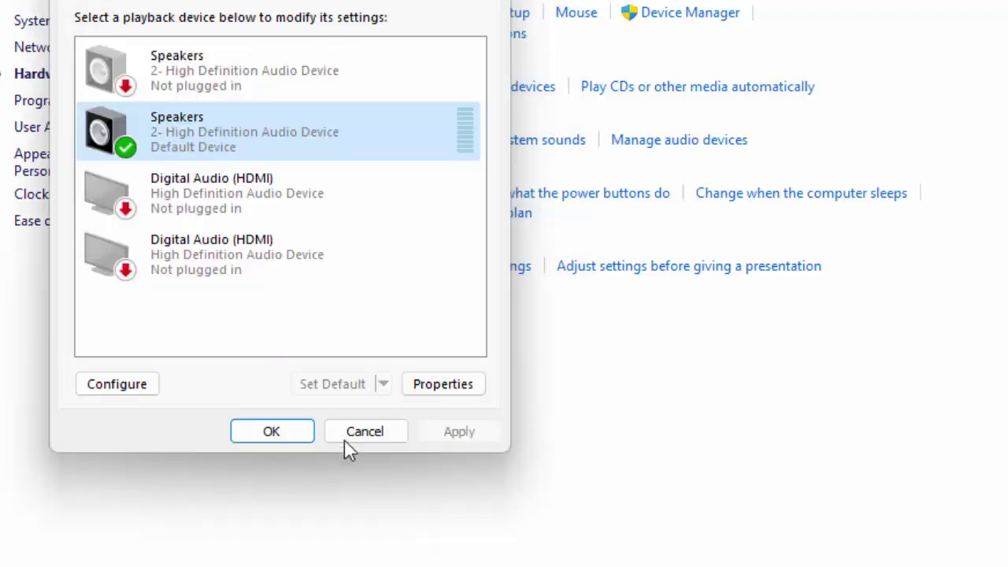
click(344, 431)
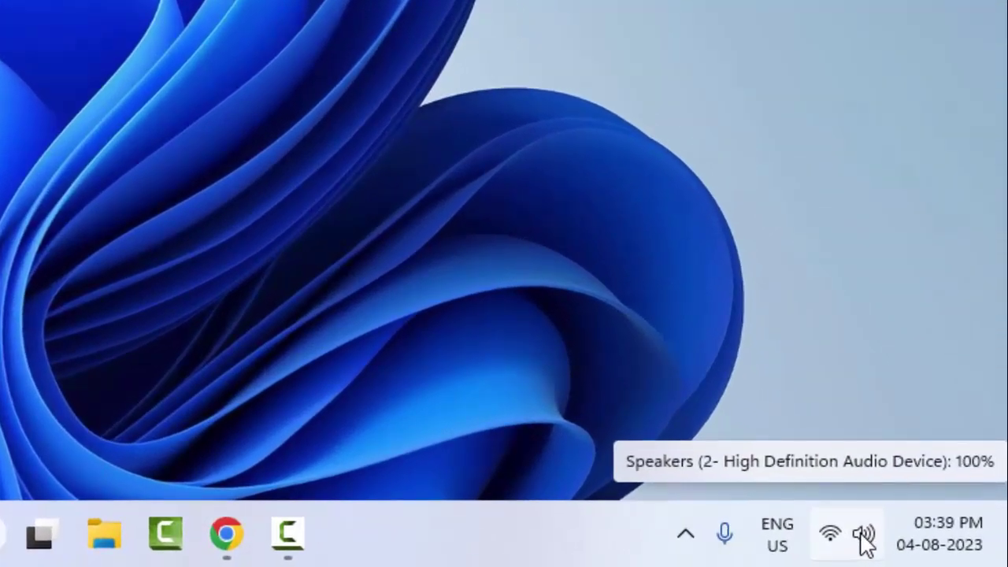
right_click(865, 538)
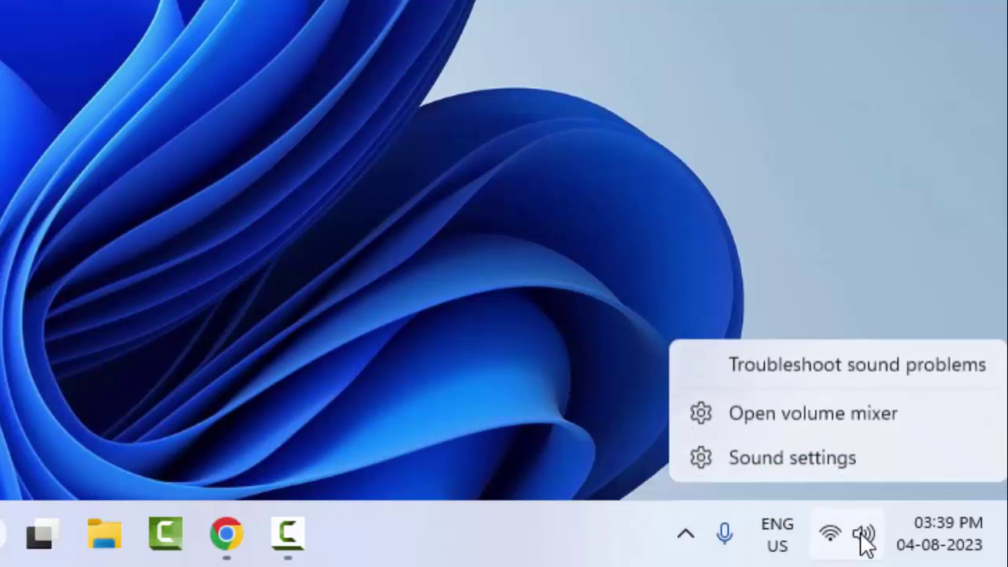
click(800, 457)
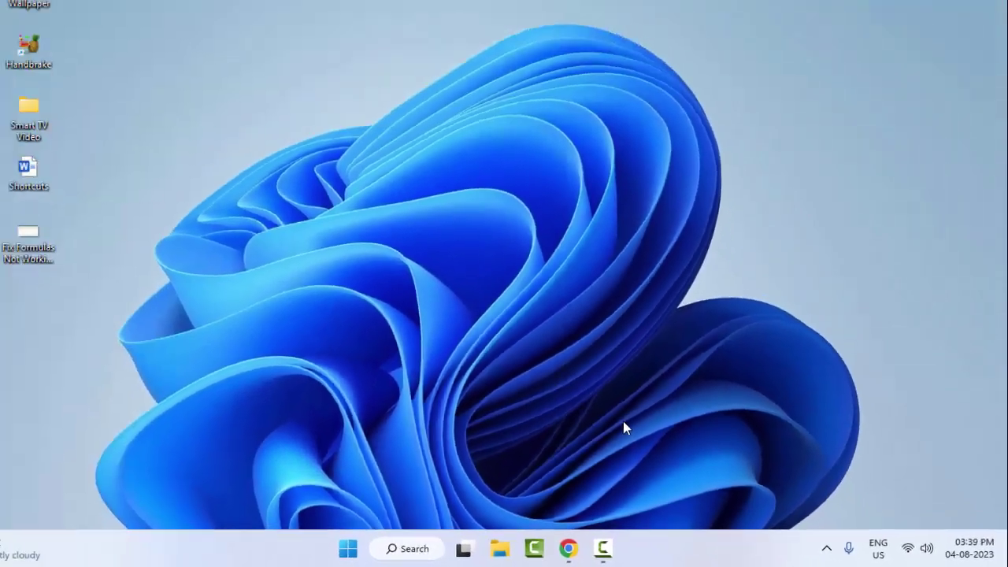
scroll(380, 360, down, 5)
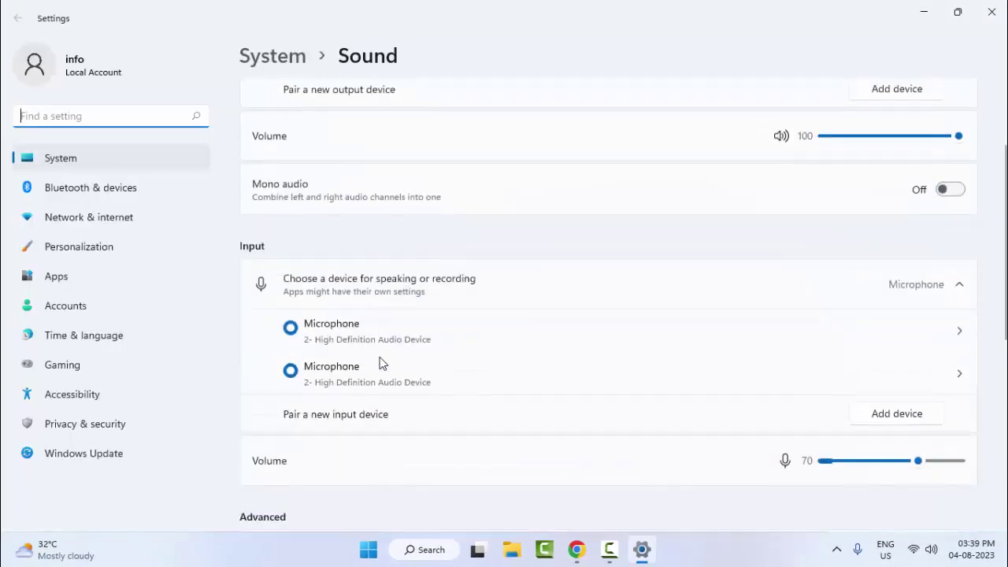
scroll(378, 363, down, 2)
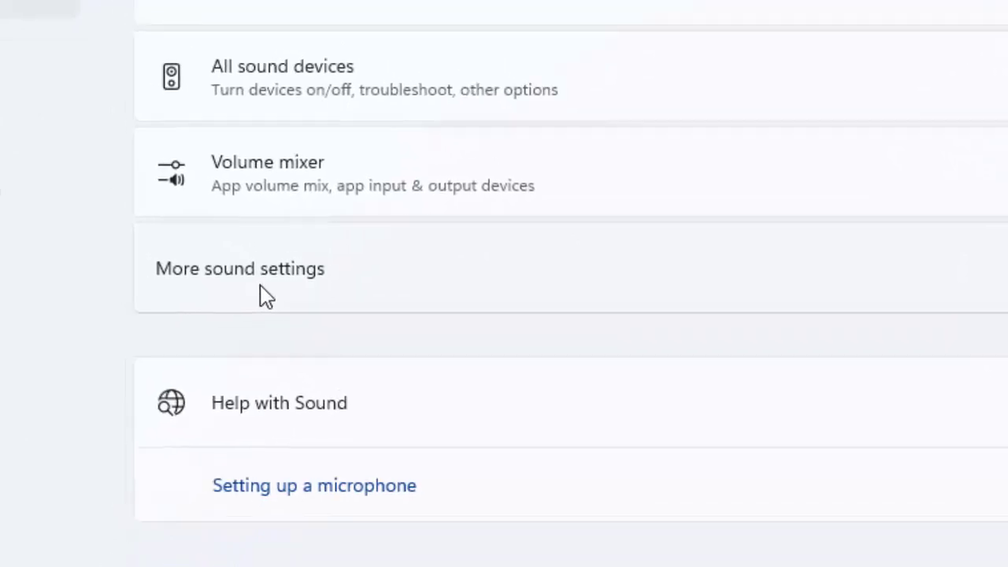
click(275, 262)
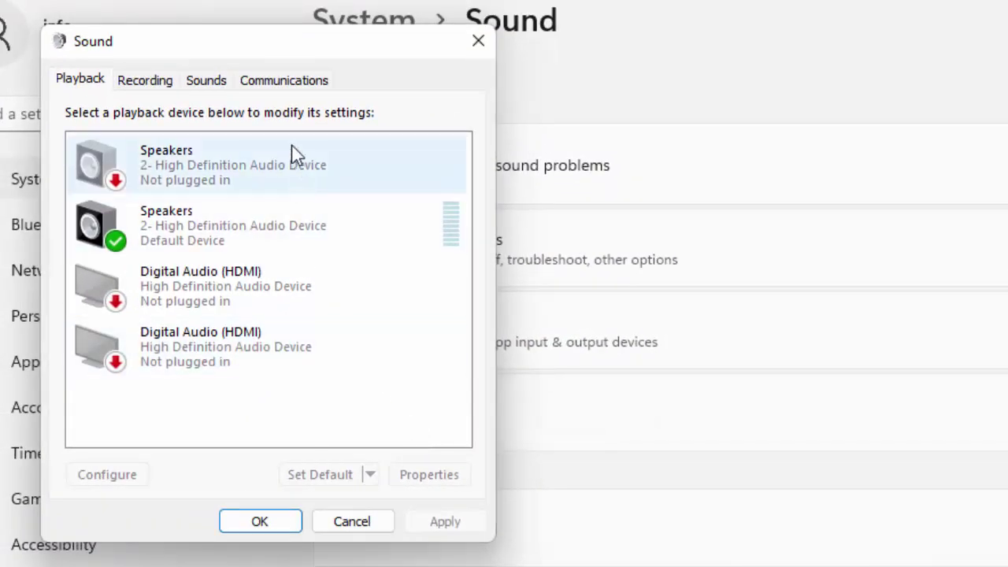
click(266, 87)
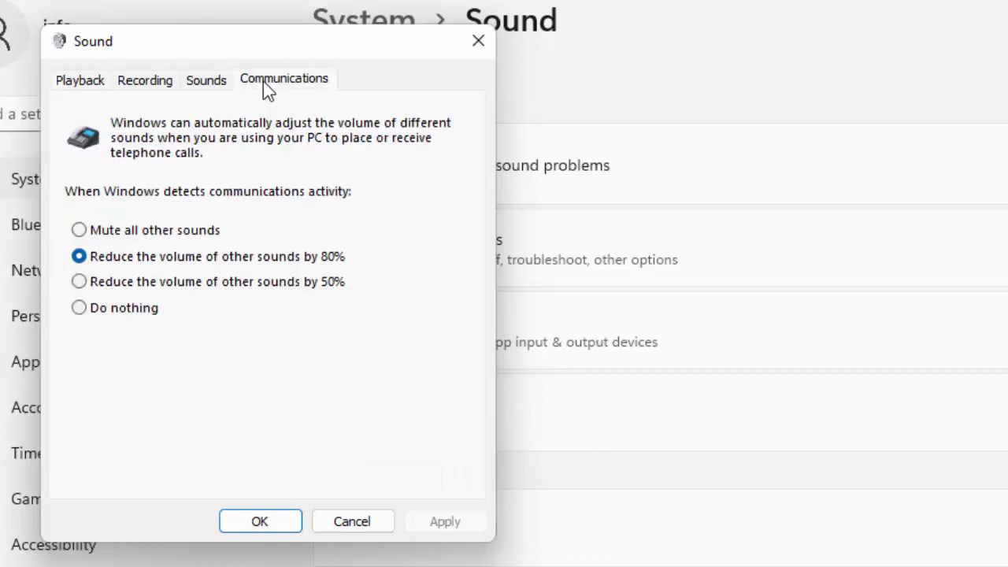
click(101, 312)
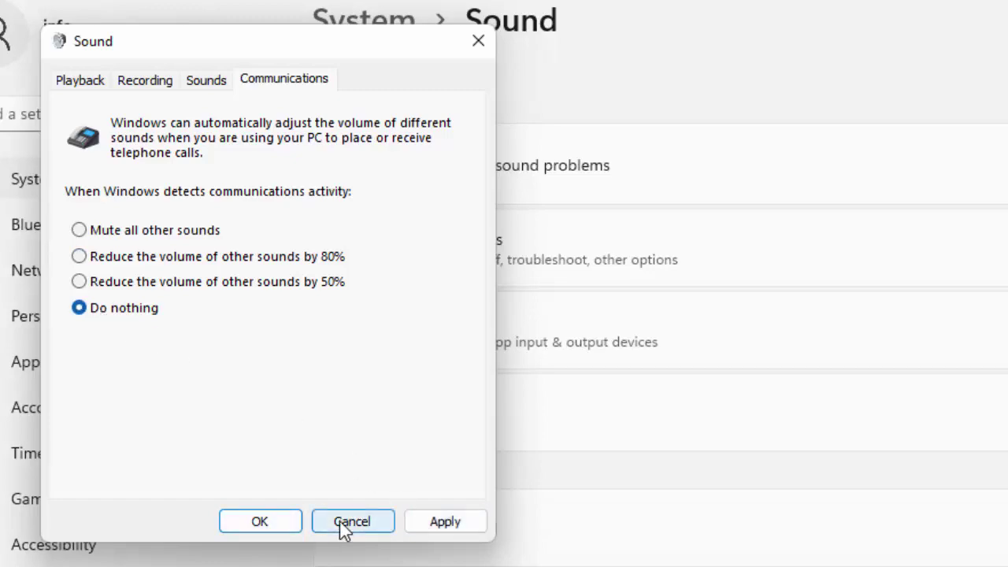
click(352, 521)
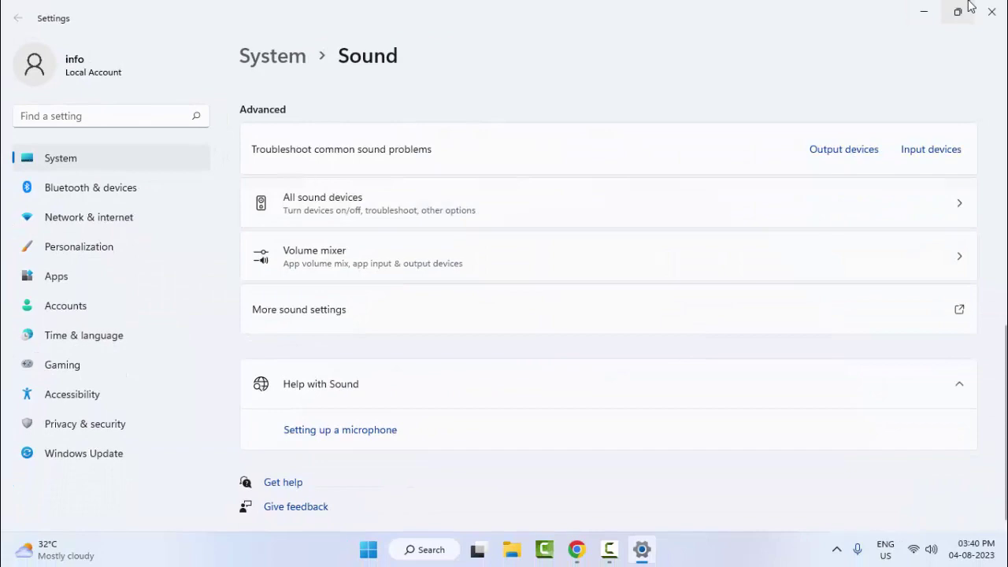
click(991, 11)
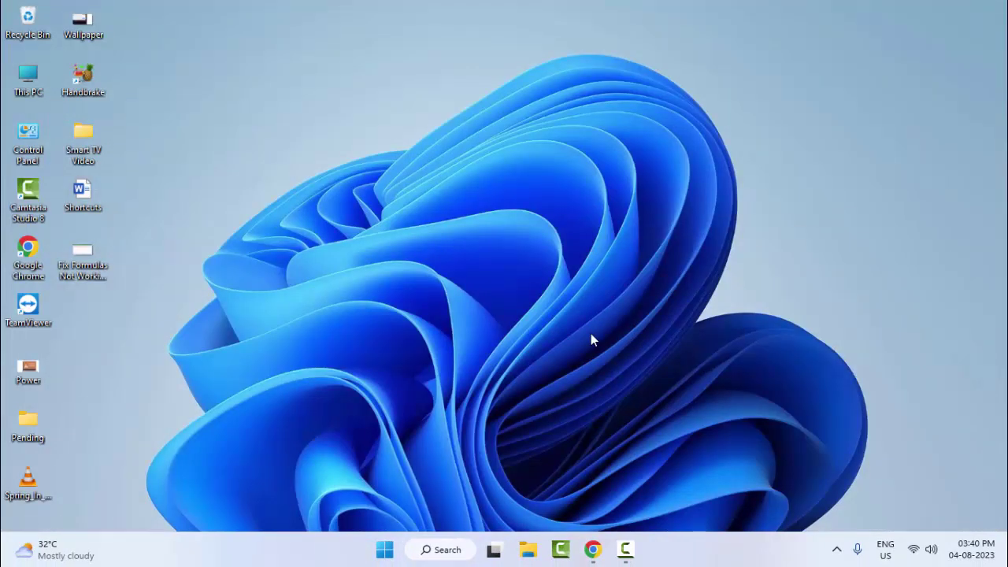
In Device Manager, start a driver update for the first Microphone under Audio inputs and outputs.
right_click(382, 553)
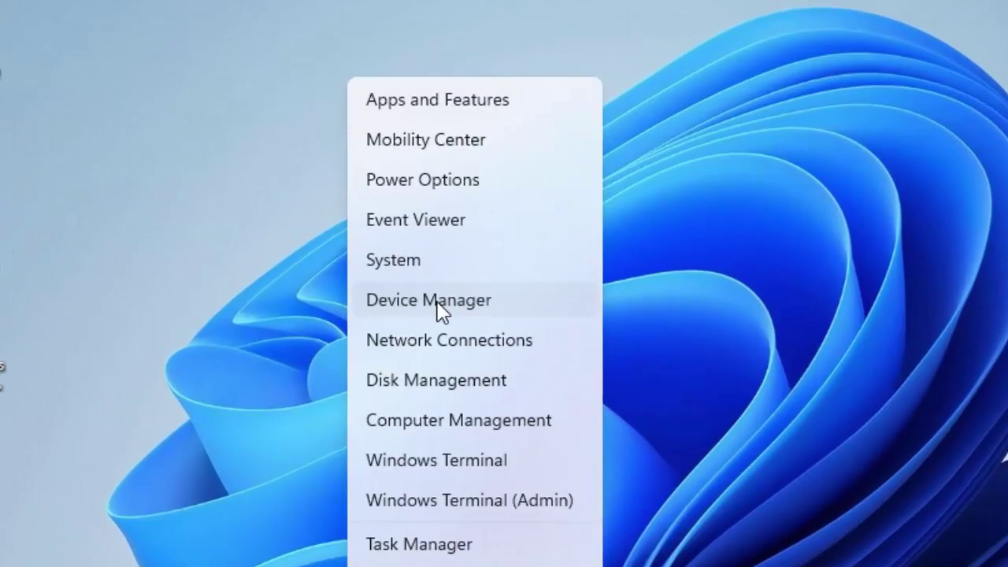
click(438, 303)
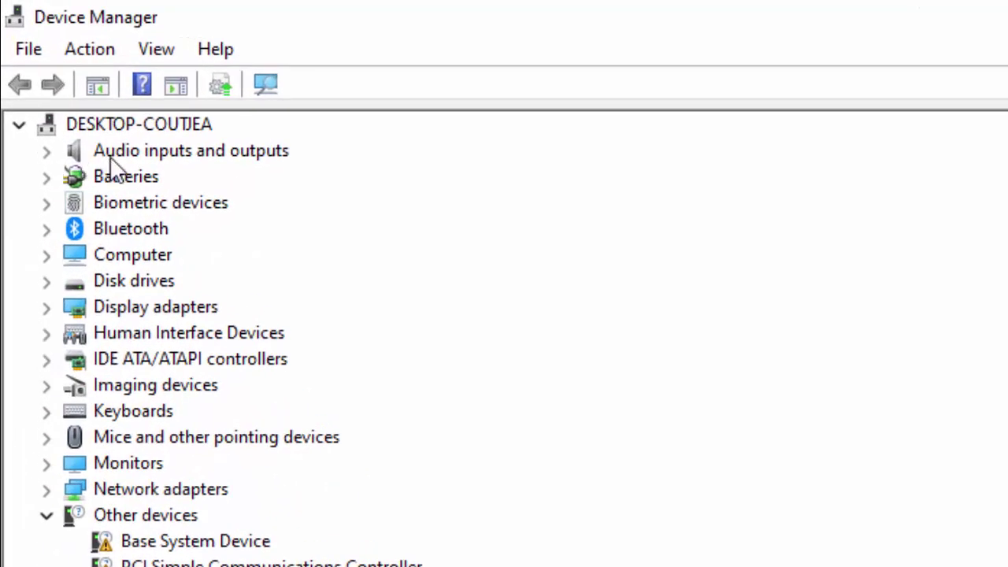
click(45, 153)
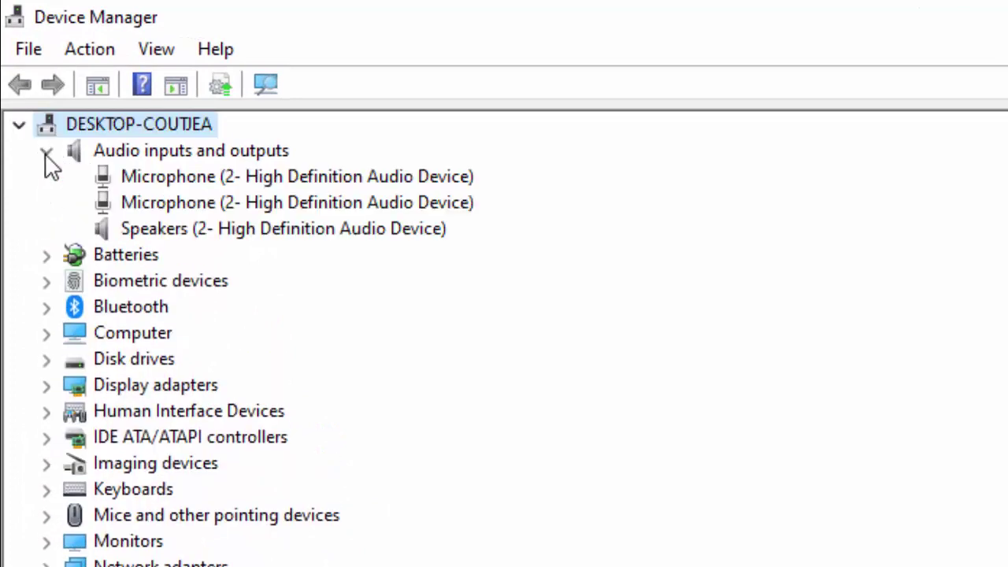
right_click(178, 175)
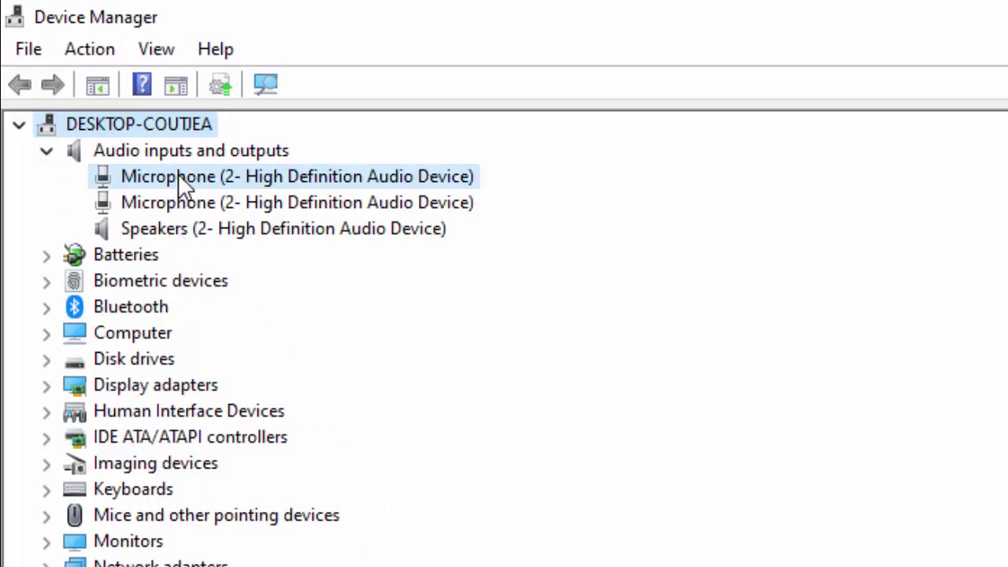
click(252, 194)
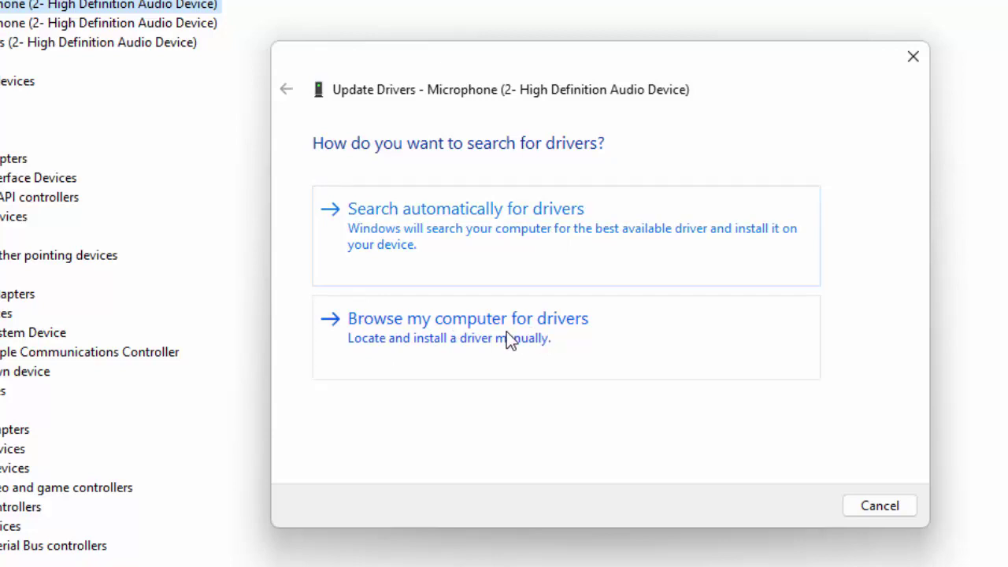
Browse the computer's driver list, pick the Audio Endpoint model, then cancel without installing.
click(482, 330)
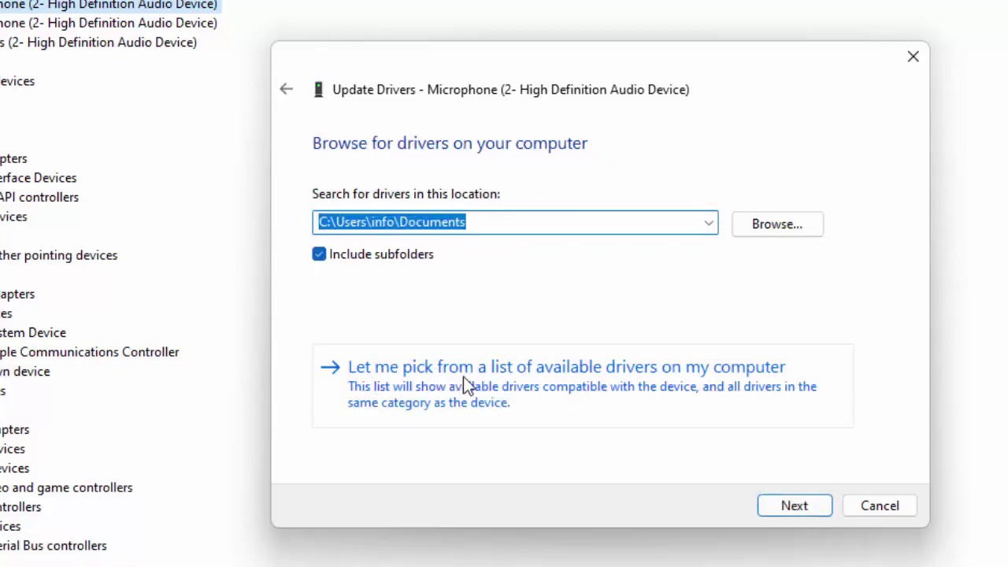
click(687, 389)
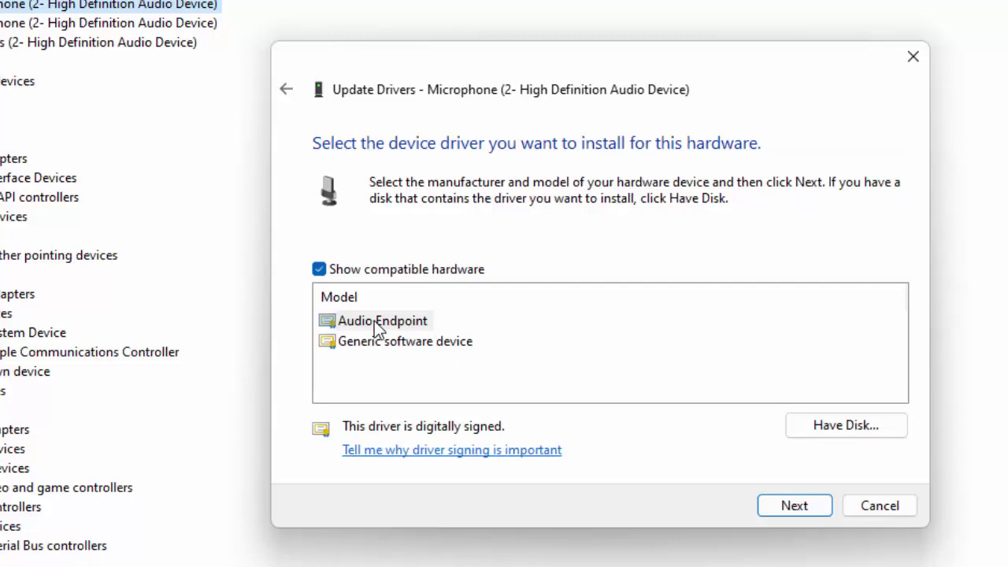
click(374, 321)
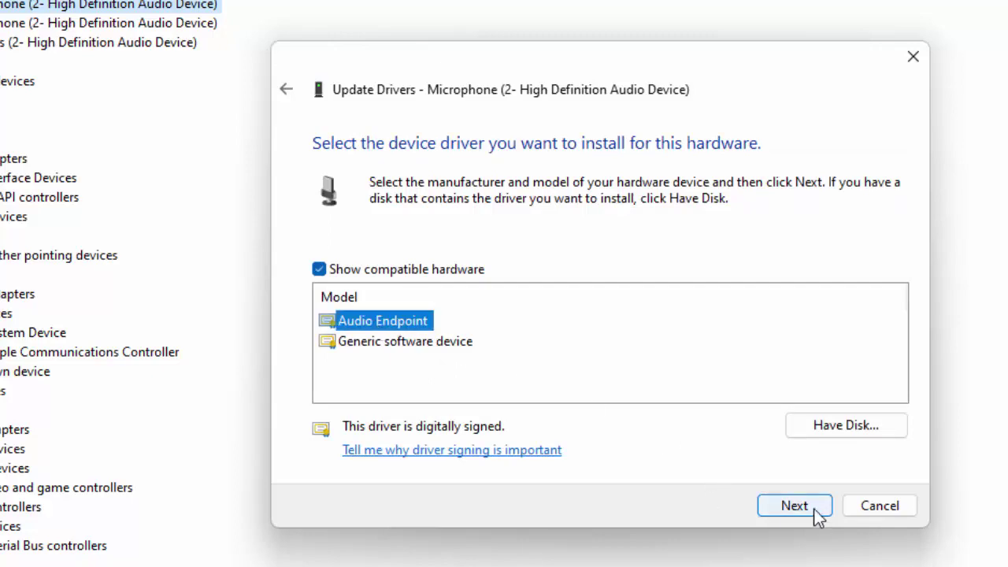
click(856, 505)
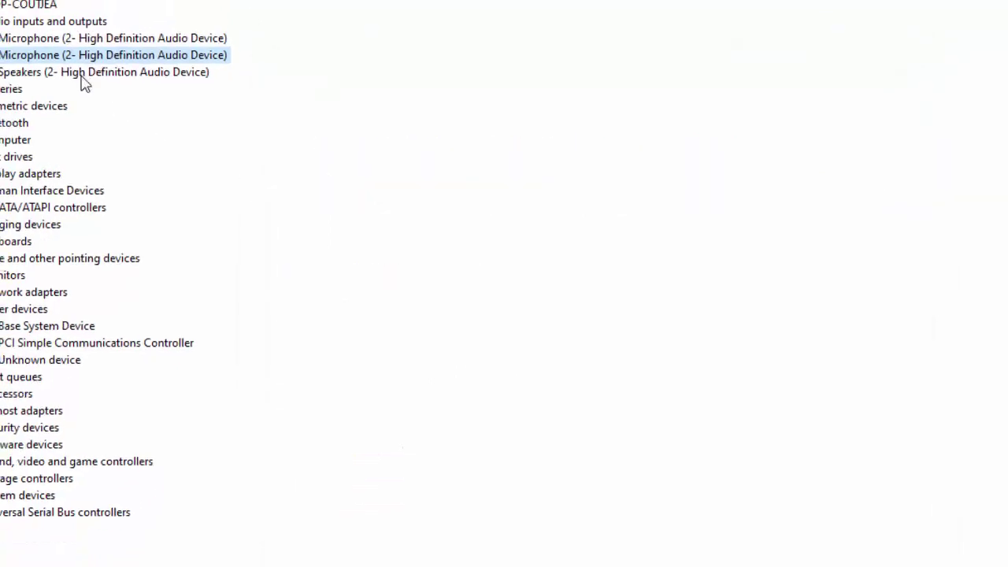
Inspect both High Definition Audio Devices under Sound, video and game controllers, then close Device Manager.
click(50, 41)
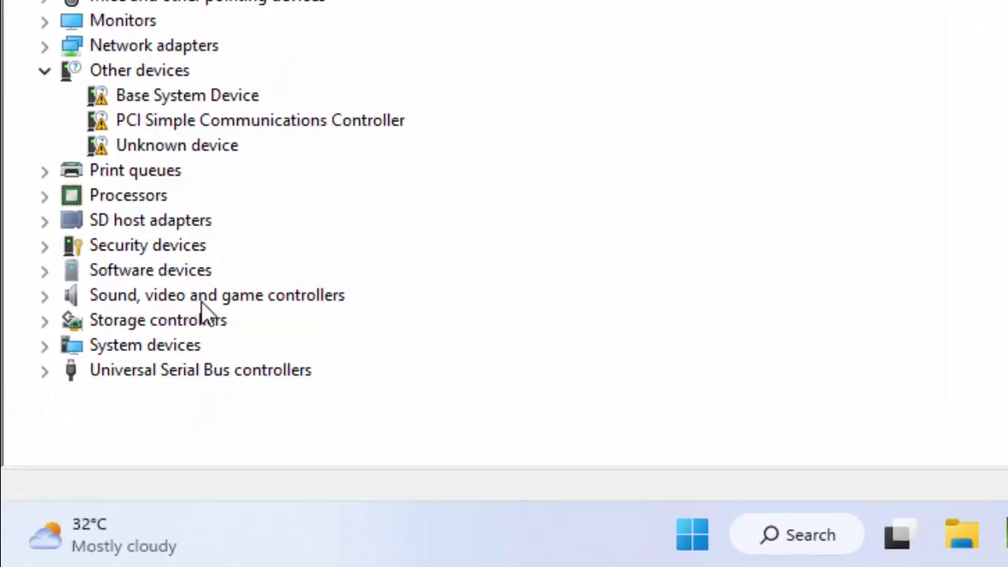
click(47, 296)
right_click(230, 326)
key(Escape)
right_click(223, 345)
key(Escape)
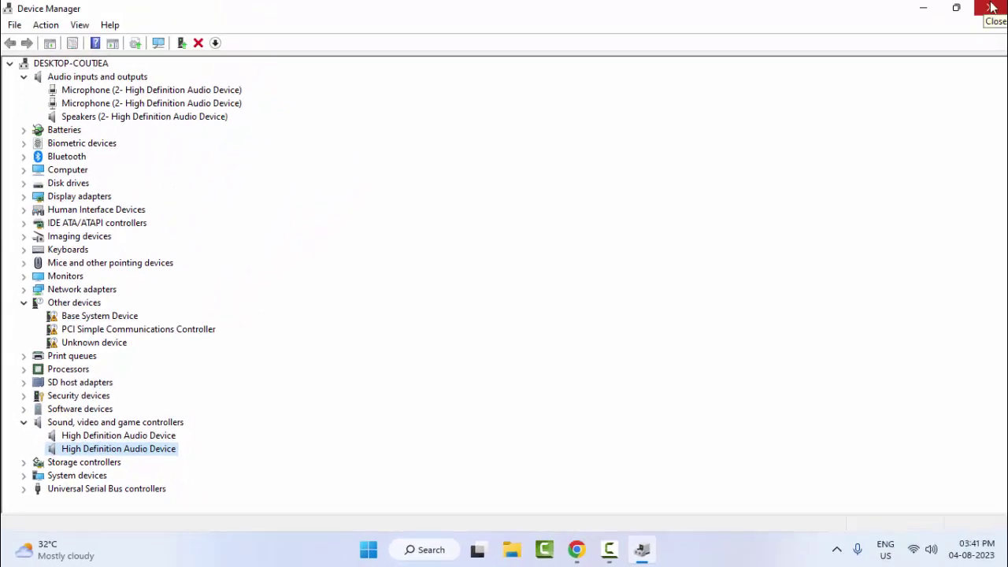
click(990, 8)
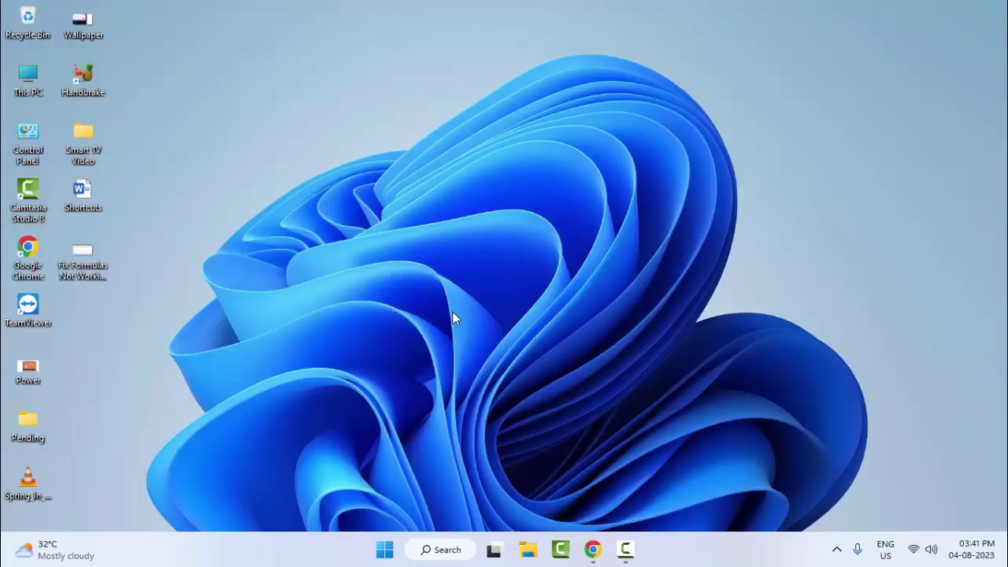
right_click(384, 550)
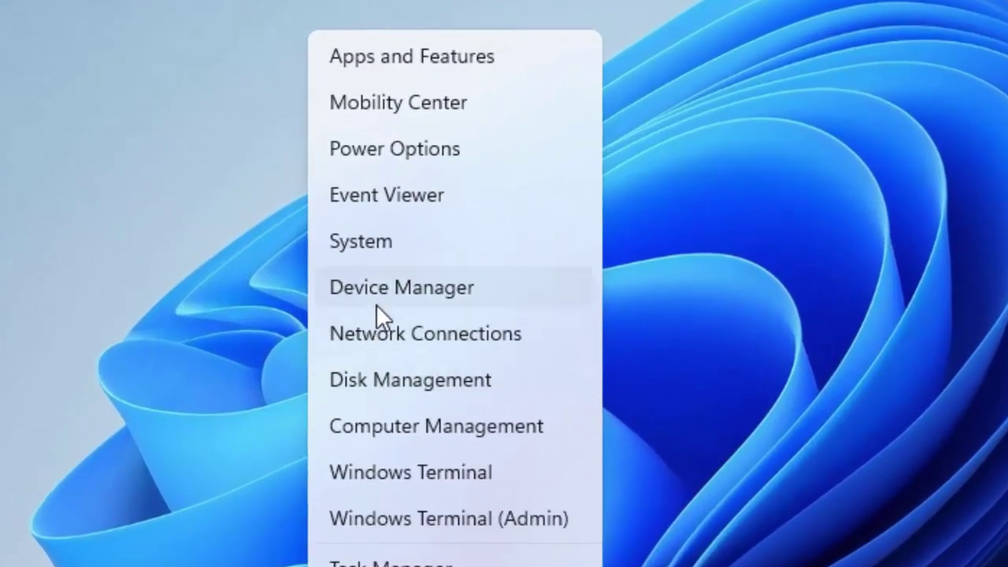
click(388, 289)
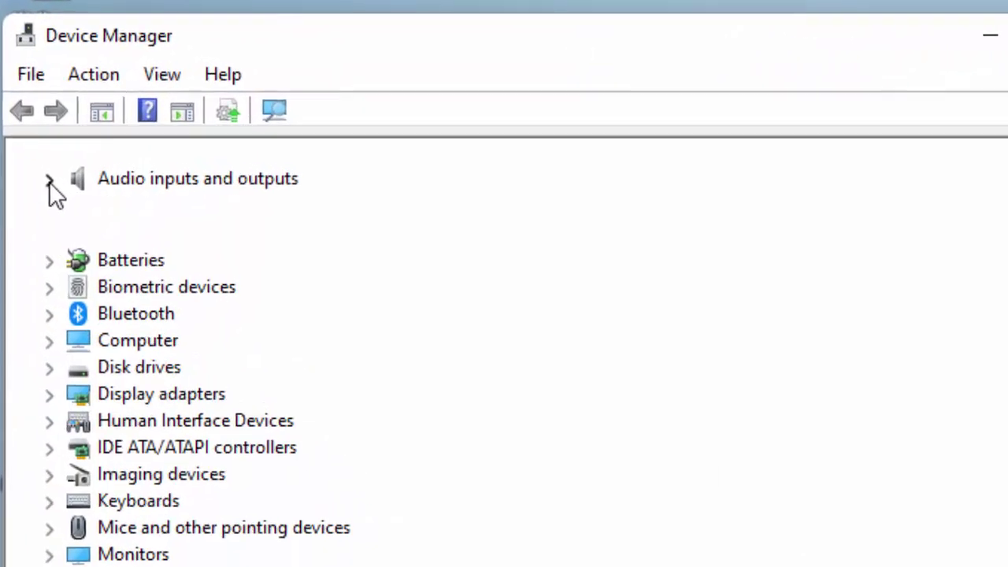
click(82, 113)
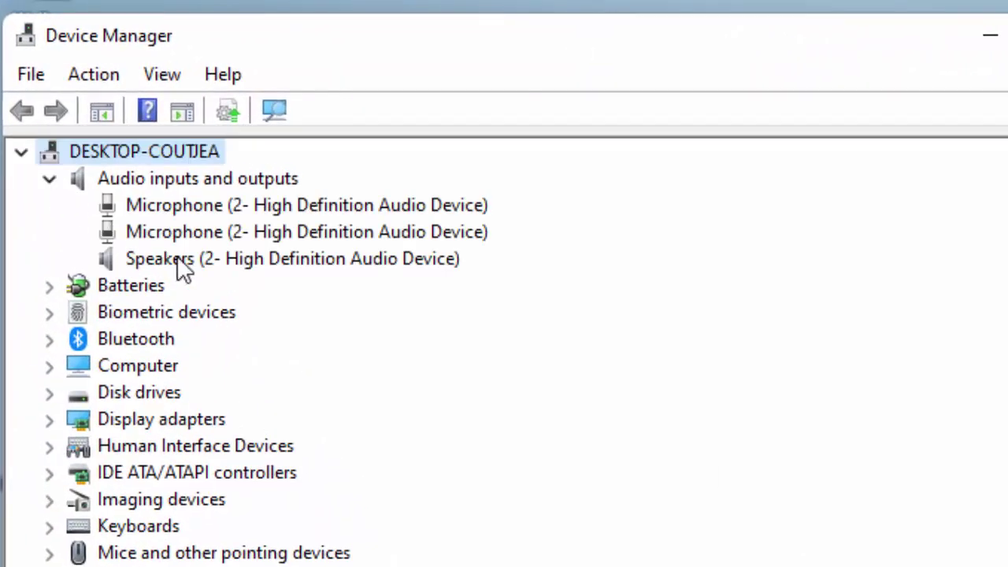
right_click(178, 211)
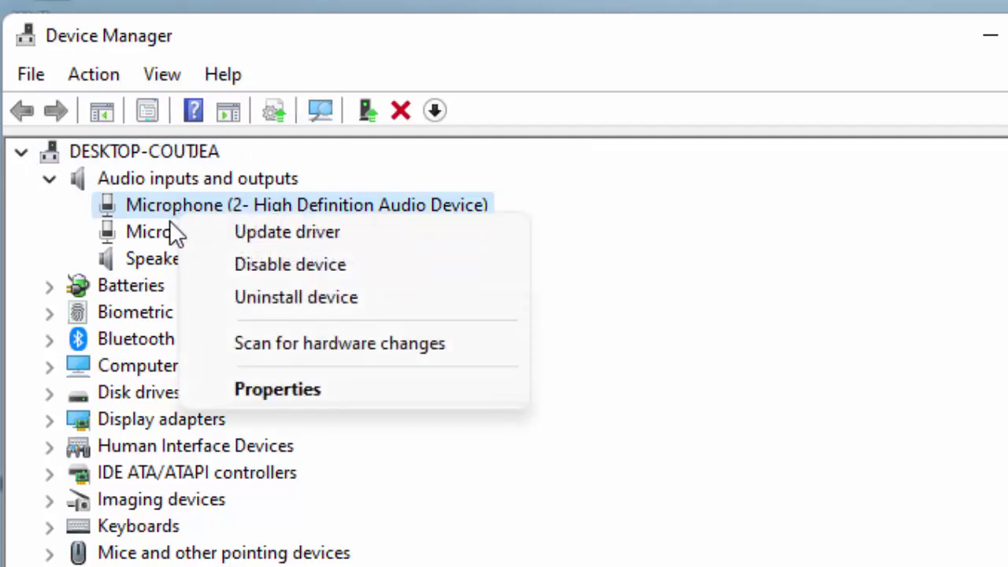
click(156, 253)
right_click(156, 253)
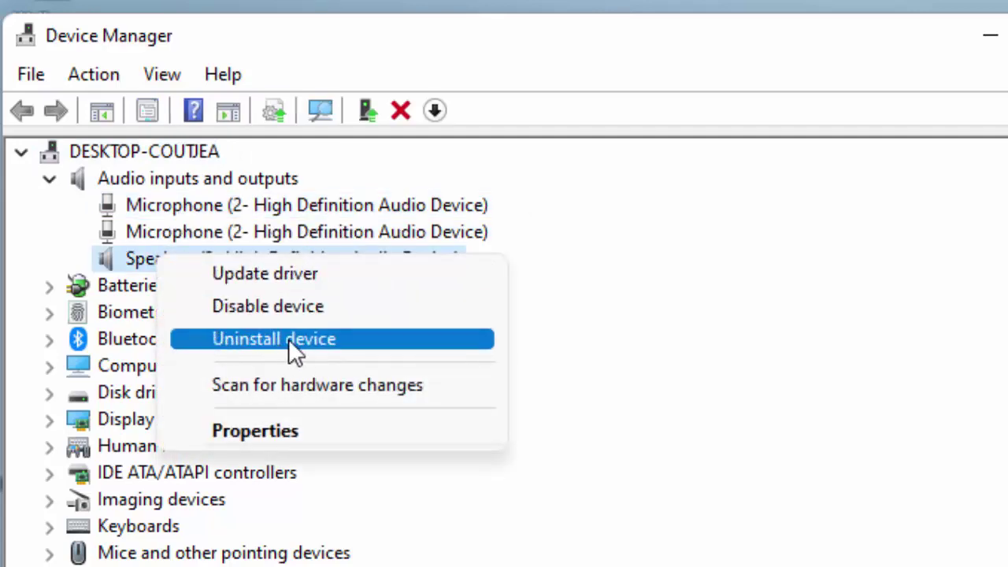
key(Escape)
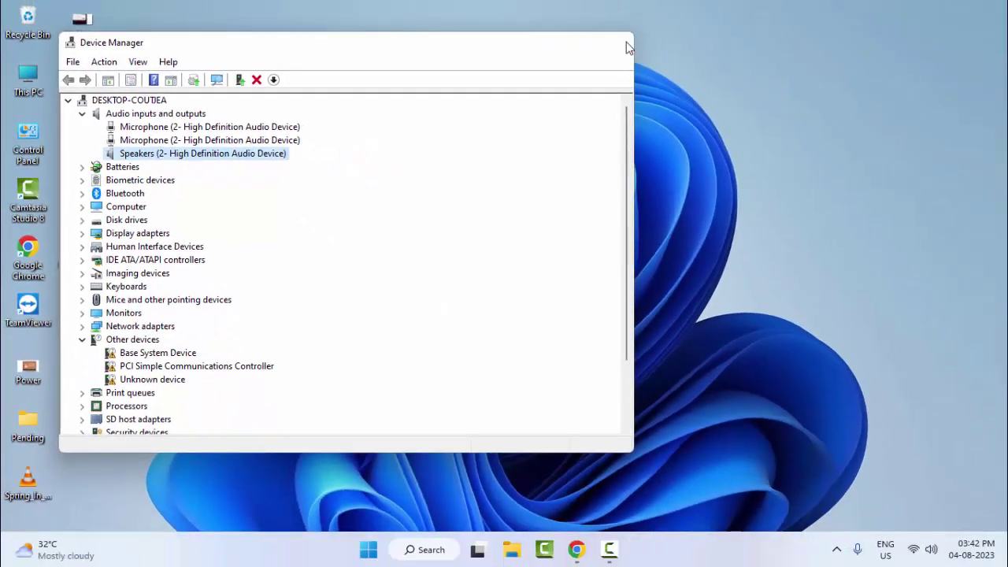
click(623, 44)
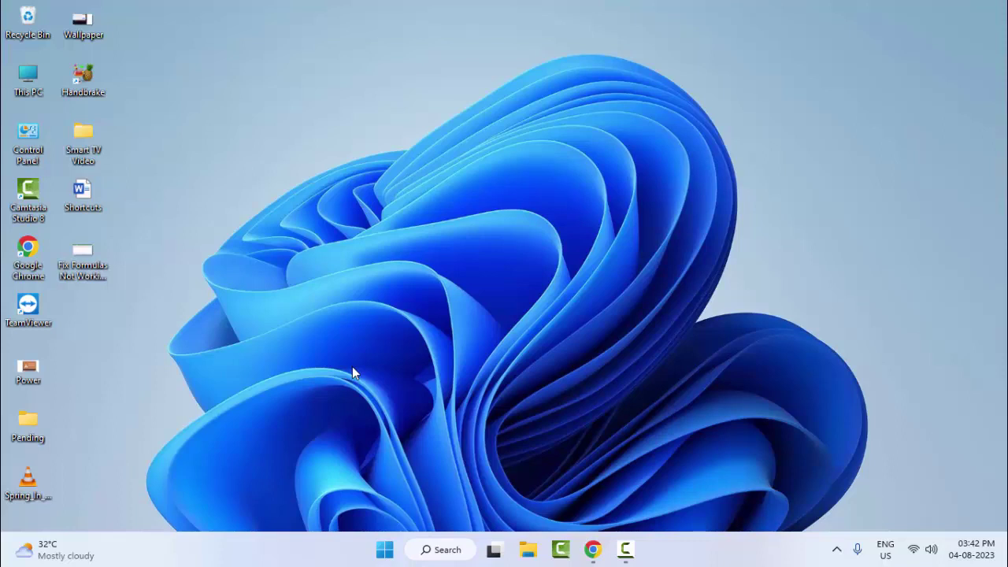
Check for updates on the Settings Windows Update page, then close Settings.
click(385, 551)
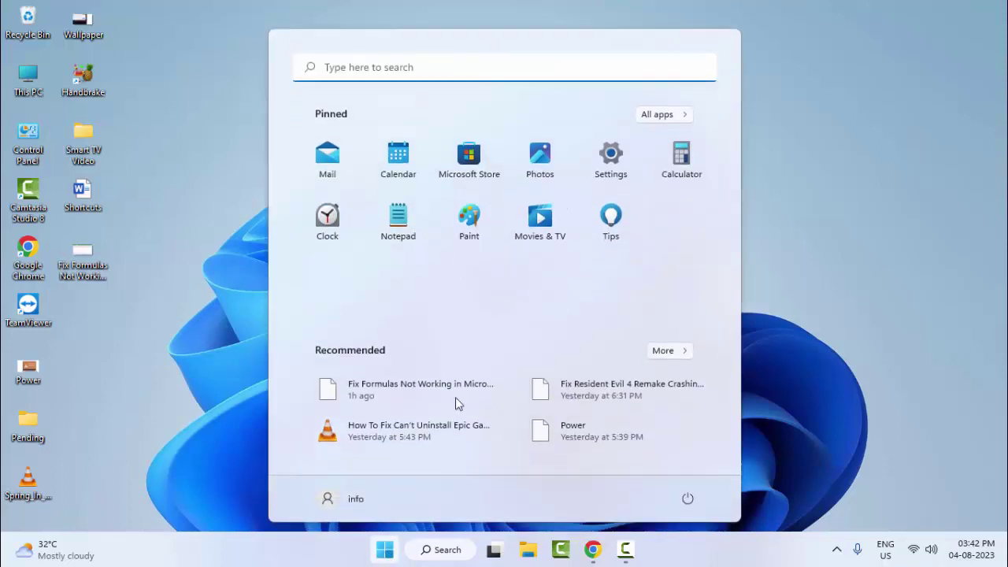
click(597, 163)
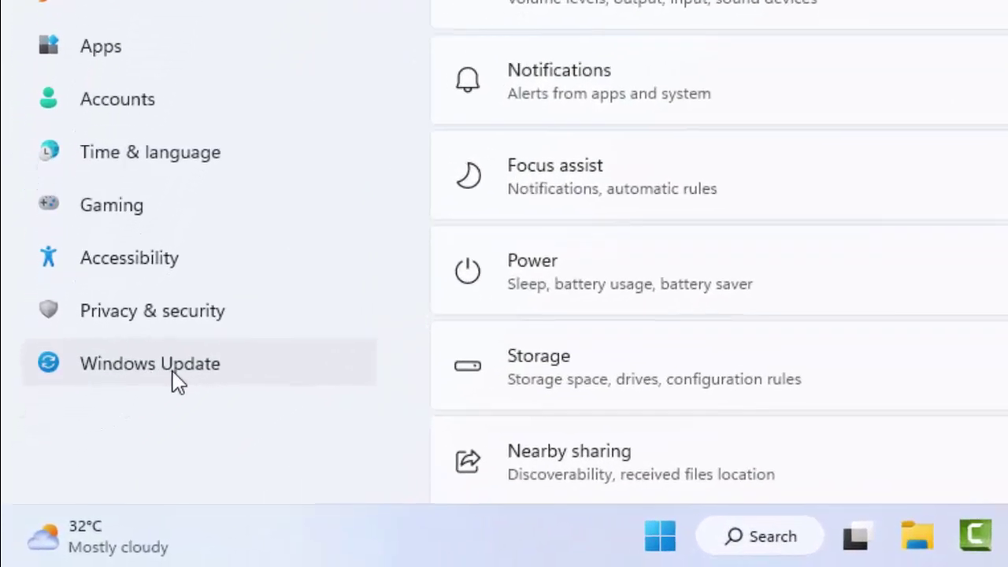
click(172, 373)
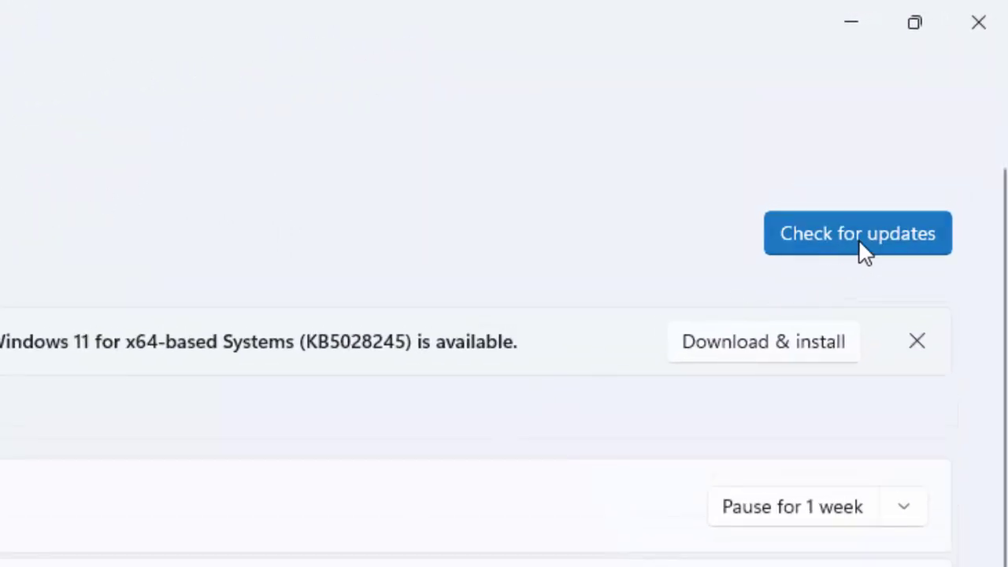
click(858, 238)
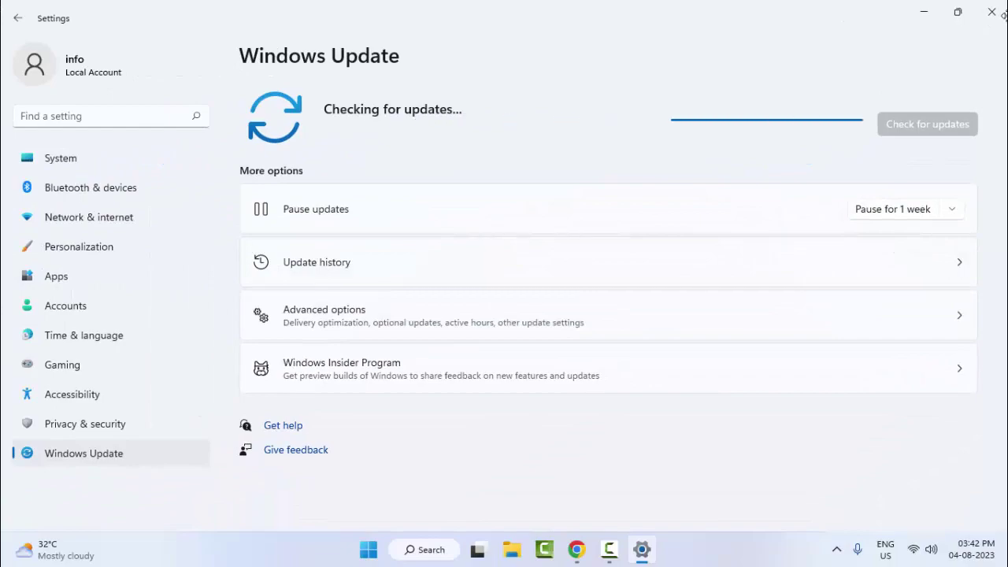
click(992, 12)
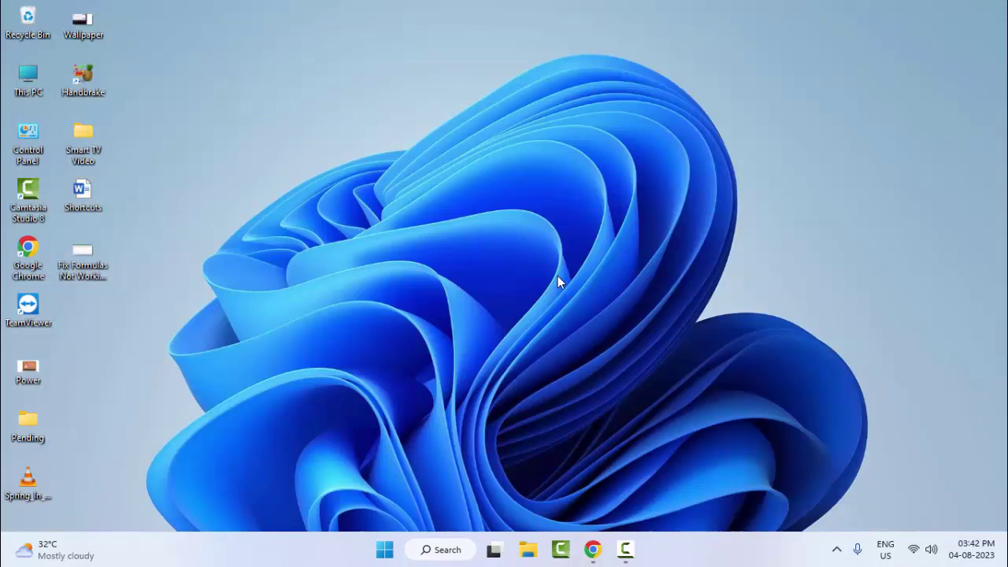
click(385, 550)
text(crea)
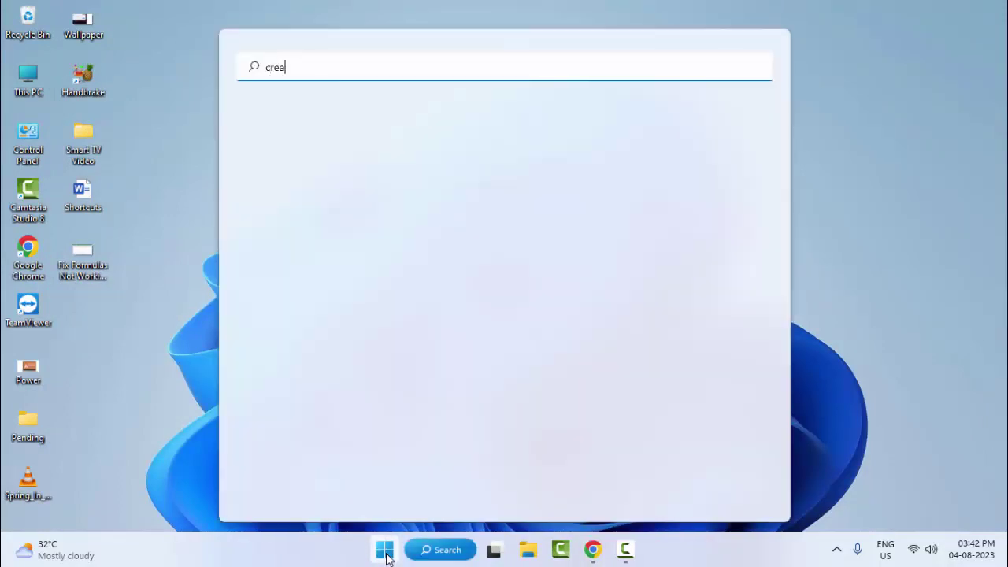
text(te a re)
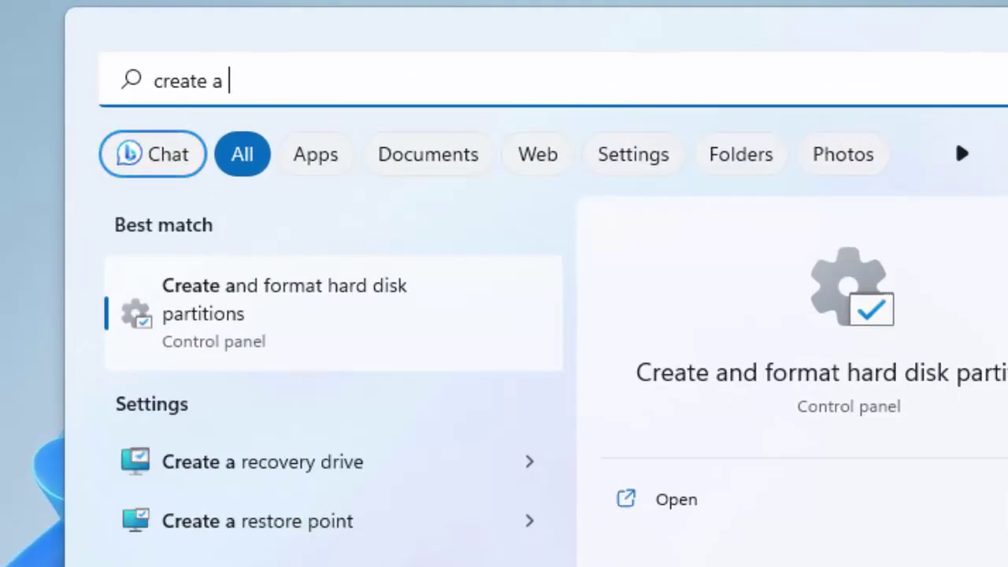
text(stor)
key(BackSpace)
key(BackSpace)
text(restore point)
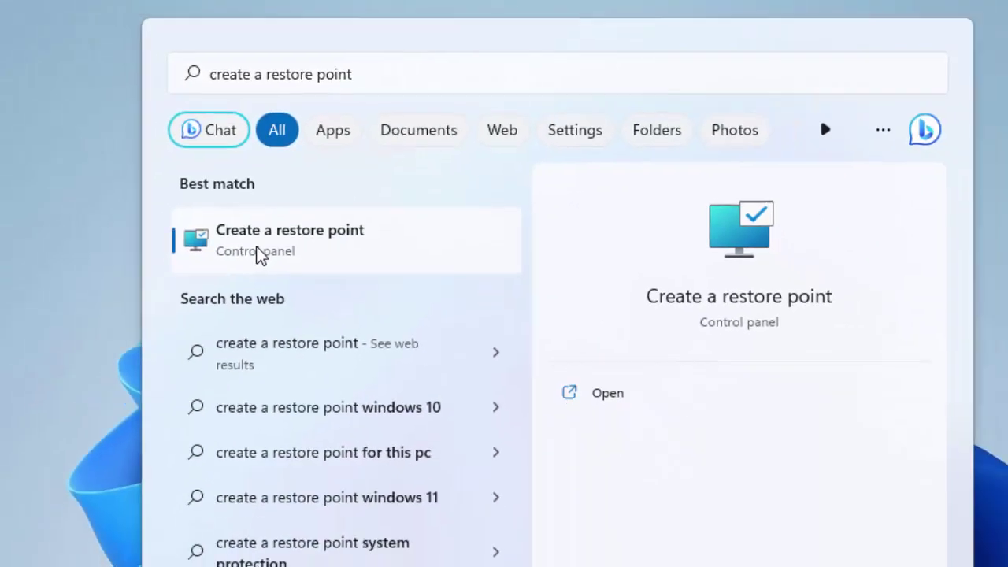
click(221, 315)
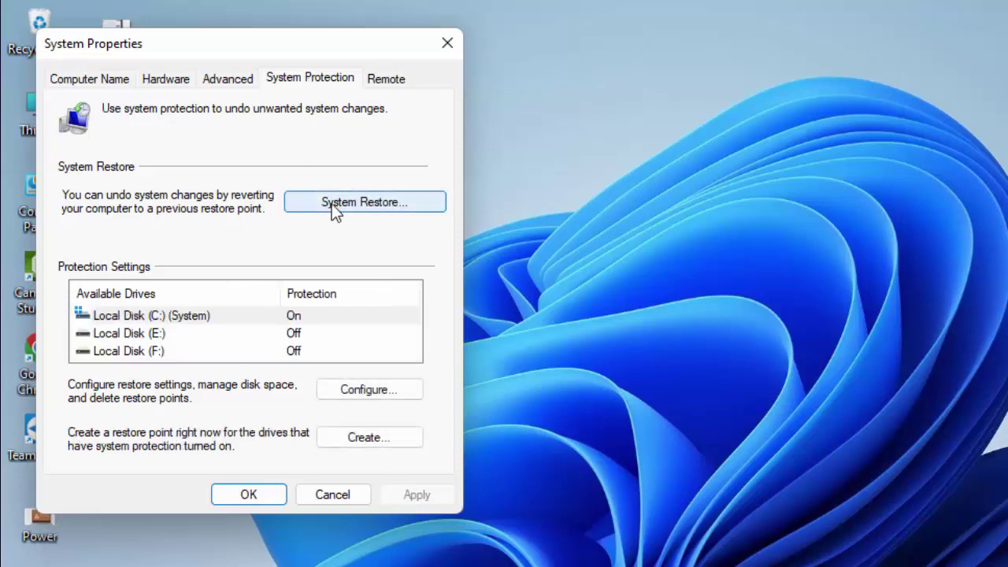
click(367, 210)
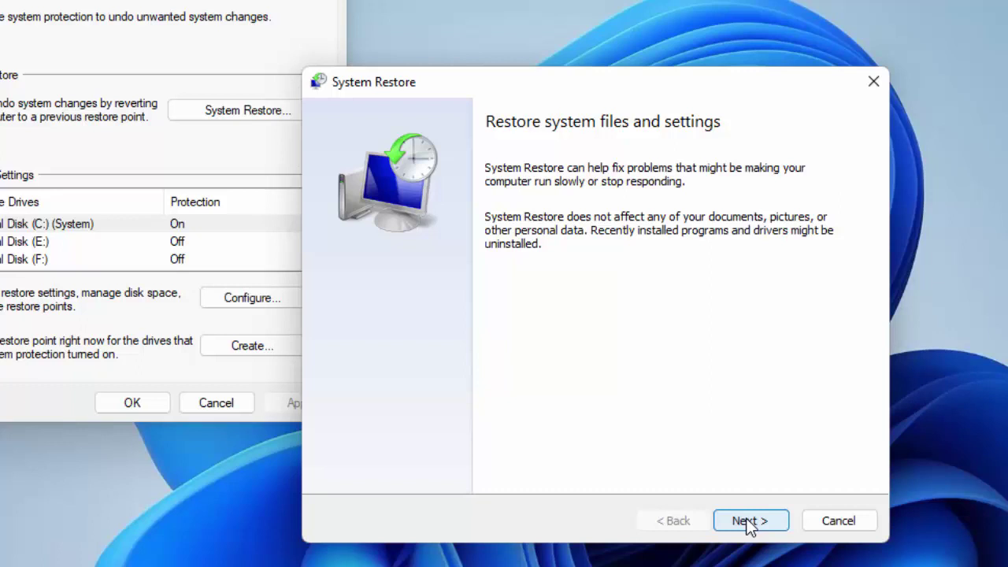
click(748, 521)
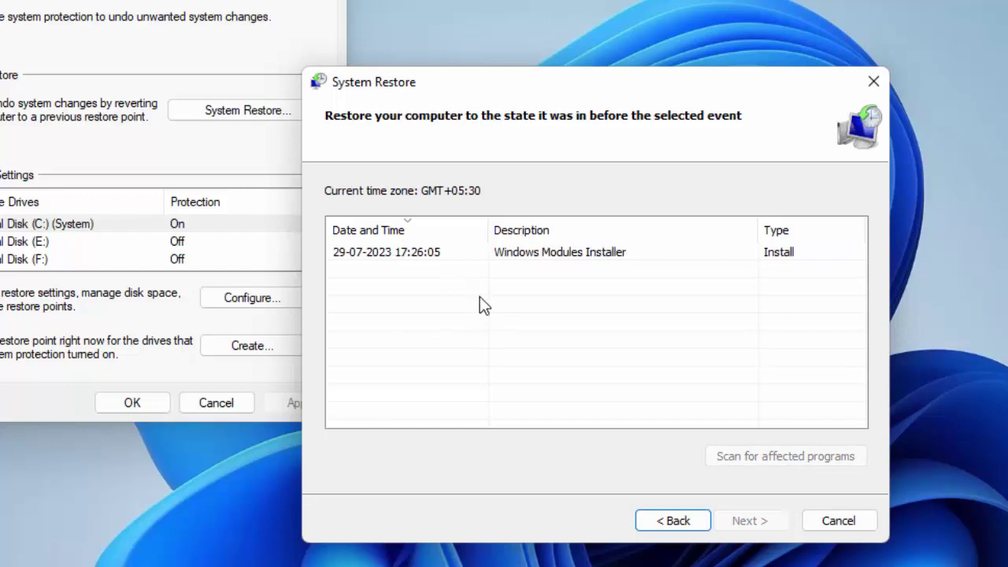
click(821, 529)
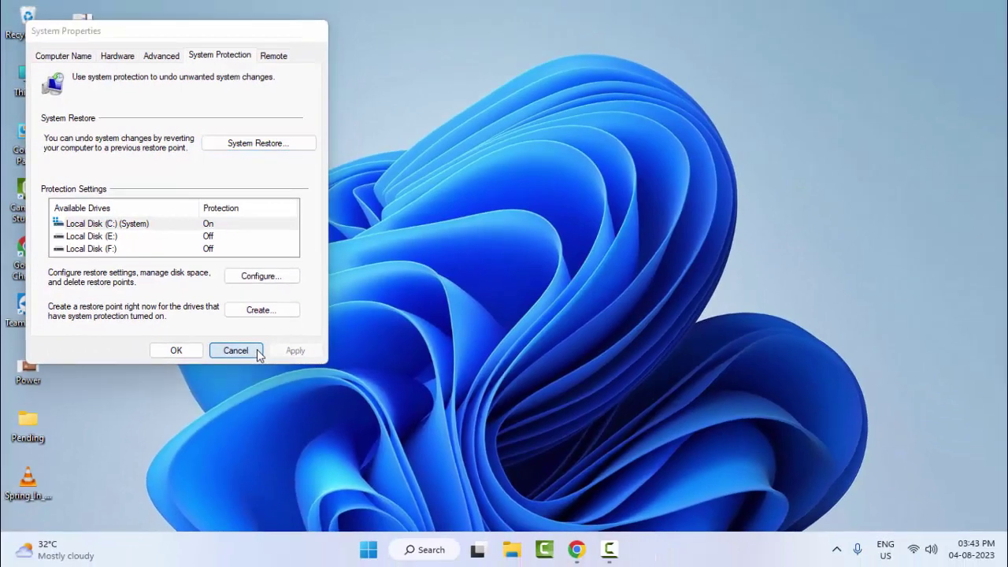
click(236, 350)
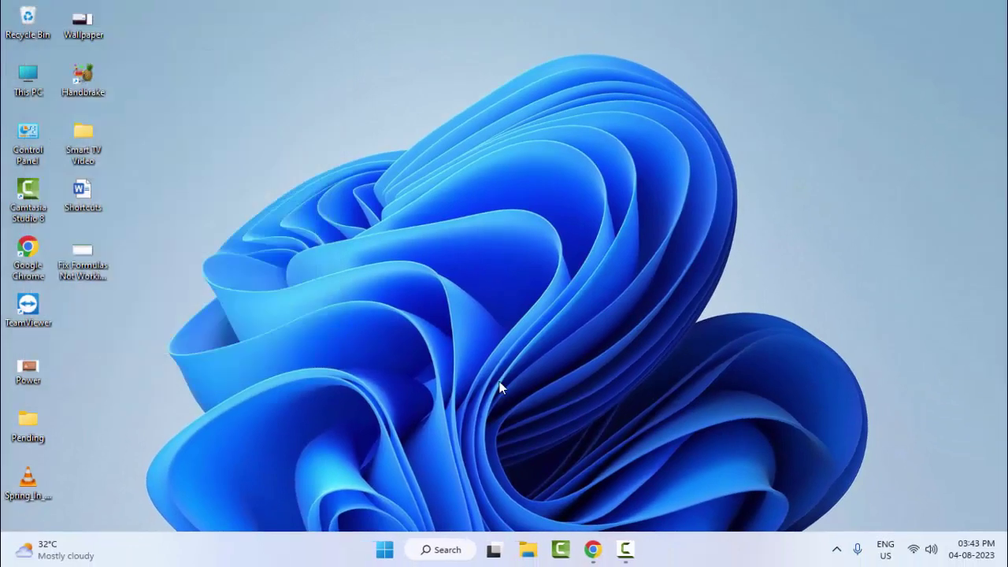